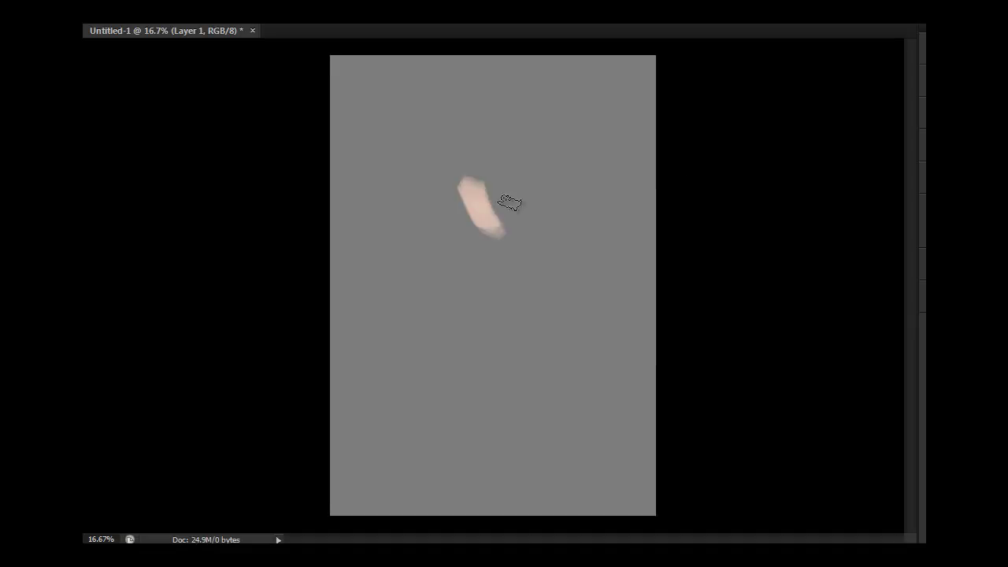
- Block in the torso, arms and crossed forearms in skin tone on Layer 1
left_click_drag(551, 250, 504, 418)
left_click_drag(558, 348, 492, 409)
left_click_drag(457, 256, 441, 393)
mouse_move(484, 272)
left_mouse_down()
mouse_move(479, 364)
mouse_move(517, 328)
mouse_move(520, 248)
left_mouse_up()
left_click_drag(453, 173, 455, 240)
- Paint dark hair over the head and down both sides of the face
mouse_move(456, 165)
left_mouse_down()
mouse_move(496, 145)
mouse_move(526, 230)
left_mouse_up()
left_click_drag(529, 169, 500, 279)
left_click_drag(468, 189, 464, 303)
mouse_move(452, 161)
left_mouse_down()
mouse_move(504, 122)
mouse_move(551, 228)
left_mouse_up()
mouse_move(496, 118)
left_mouse_down()
mouse_move(543, 201)
mouse_move(524, 248)
left_mouse_up()
left_click_drag(473, 217, 477, 303)
- Sample the skin tone and paint the legs and lower torso
left_click(531, 321, "alt")
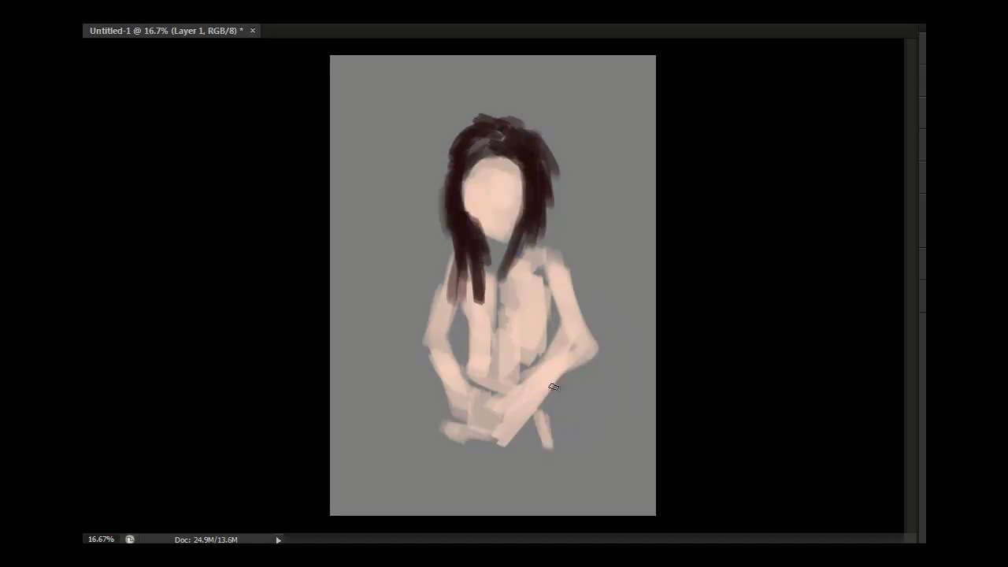
left_click_drag(551, 390, 516, 504)
left_click_drag(464, 386, 453, 429)
left_click_drag(476, 433, 465, 512)
left_click_drag(555, 381, 528, 434)
- Add the neck, brighten the chest and right arm, and fill in the hands
mouse_move(512, 229)
left_mouse_down()
mouse_move(500, 346)
mouse_move(524, 346)
left_mouse_up()
mouse_move(539, 248)
left_mouse_down()
mouse_move(587, 370)
mouse_move(472, 394)
left_mouse_up()
left_click_drag(543, 414, 508, 512)
left_click_drag(485, 460, 449, 512)
left_click_drag(452, 414, 453, 500)
left_click_drag(548, 405, 543, 431)
- Add warm red accents to the brows, cheeks, mouth, neck and right arm
left_click_drag(461, 170, 488, 185)
mouse_move(504, 165)
left_mouse_down()
mouse_move(520, 178)
mouse_move(488, 205)
left_mouse_up()
left_click_drag(480, 236, 508, 241)
left_click_drag(543, 272, 551, 300)
left_click_drag(563, 334, 547, 366)
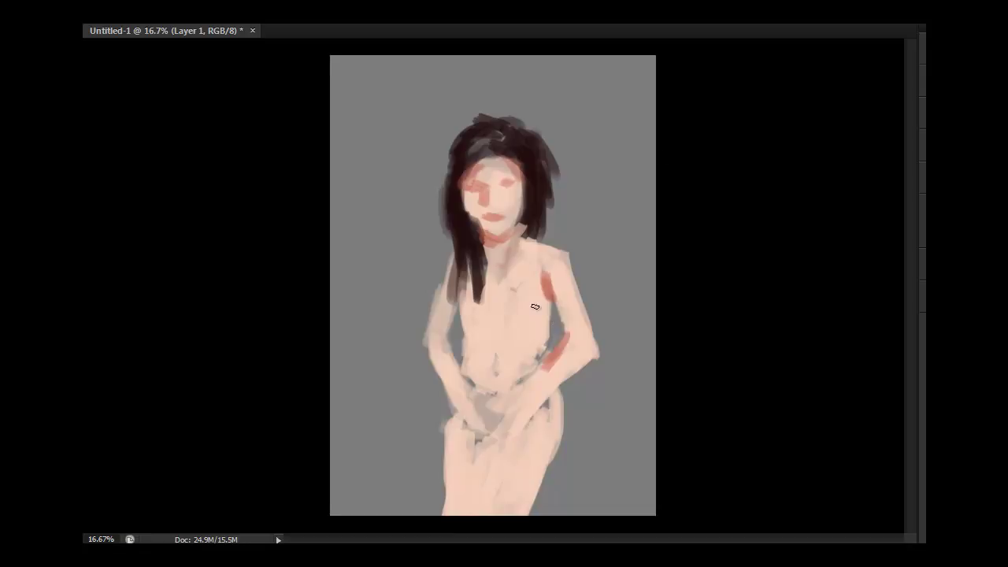
- Paint the black dress: straps, dark top, waist, hips and skirt
mouse_move(523, 238)
left_mouse_down()
mouse_move(516, 287)
mouse_move(548, 297)
left_mouse_up()
left_click_drag(548, 346, 469, 300)
left_click_drag(446, 475, 537, 484)
left_click_drag(555, 394, 536, 480)
left_click_drag(472, 283, 520, 393)
left_click_drag(496, 299, 488, 410)
mouse_move(456, 417)
left_mouse_down()
mouse_move(450, 434)
mouse_move(556, 398)
left_mouse_up()
mouse_move(445, 441)
left_mouse_down()
mouse_move(539, 472)
mouse_move(536, 481)
left_mouse_up()
mouse_move(543, 300)
left_mouse_down()
mouse_move(484, 385)
mouse_move(528, 386)
left_mouse_up()
left_click_drag(496, 307, 531, 303)
- Add long dark hair strands to the shoulders and reshape the top of the head
left_click_drag(466, 161, 465, 263)
left_click_drag(535, 173, 524, 295)
left_click_drag(552, 148, 551, 284)
mouse_move(456, 292)
left_mouse_down()
mouse_move(457, 153)
mouse_move(473, 146)
mouse_move(457, 299)
mouse_move(465, 314)
left_mouse_up()
left_click_drag(532, 236, 543, 307)
mouse_move(515, 149)
left_mouse_down()
mouse_move(542, 155)
mouse_move(532, 217)
left_mouse_up()
- Brighten the left arm, darken the hands and forearms, and narrow the right forearm
left_click_drag(447, 309, 453, 347)
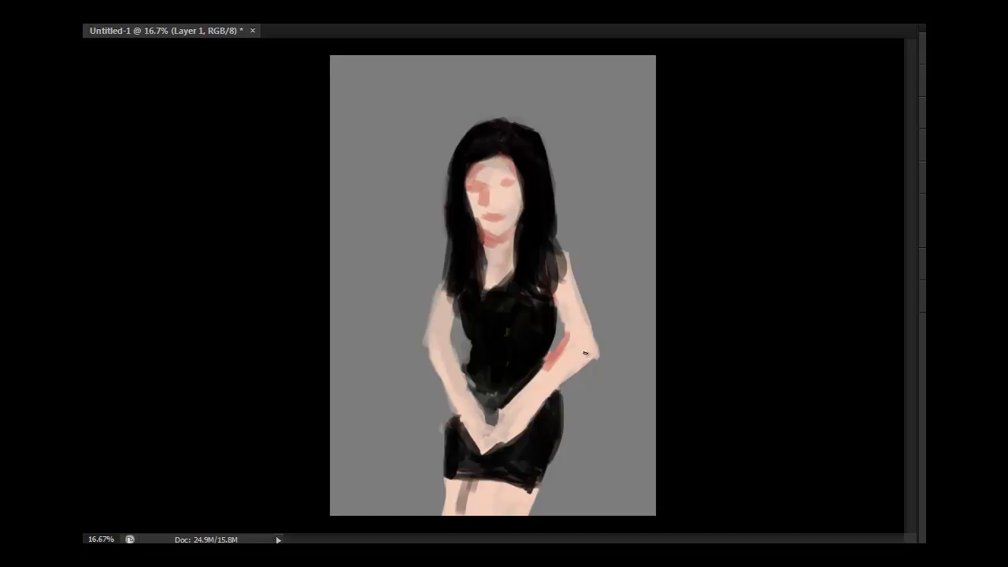
left_click_drag(442, 339, 474, 433)
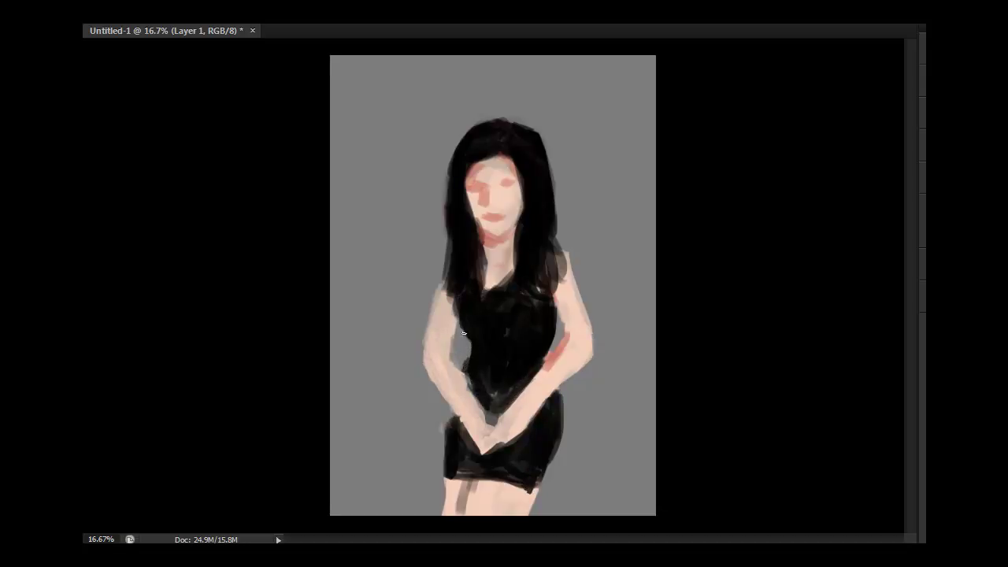
left_click_drag(456, 416, 508, 446)
left_click_drag(465, 416, 477, 395)
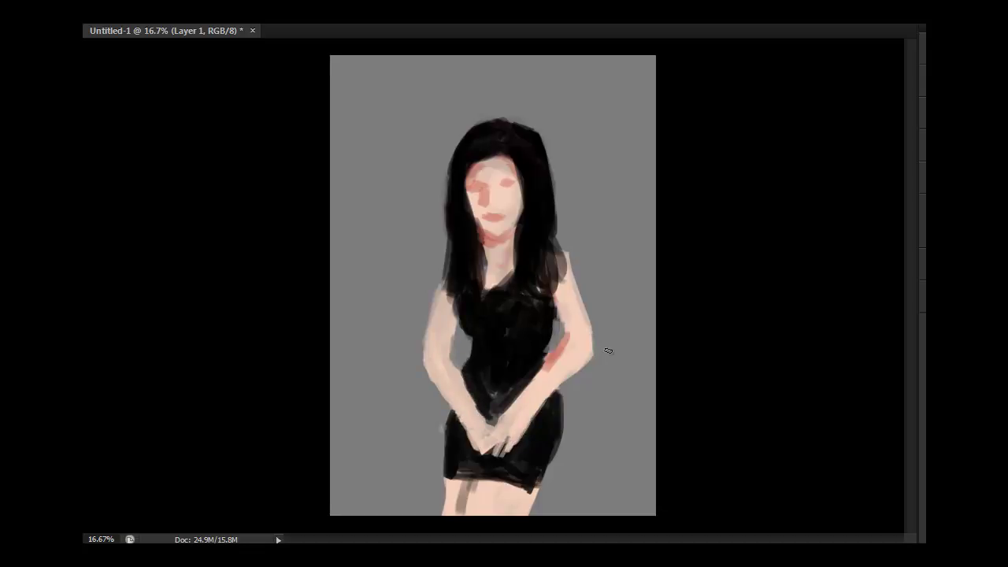
left_click_drag(562, 321, 538, 416)
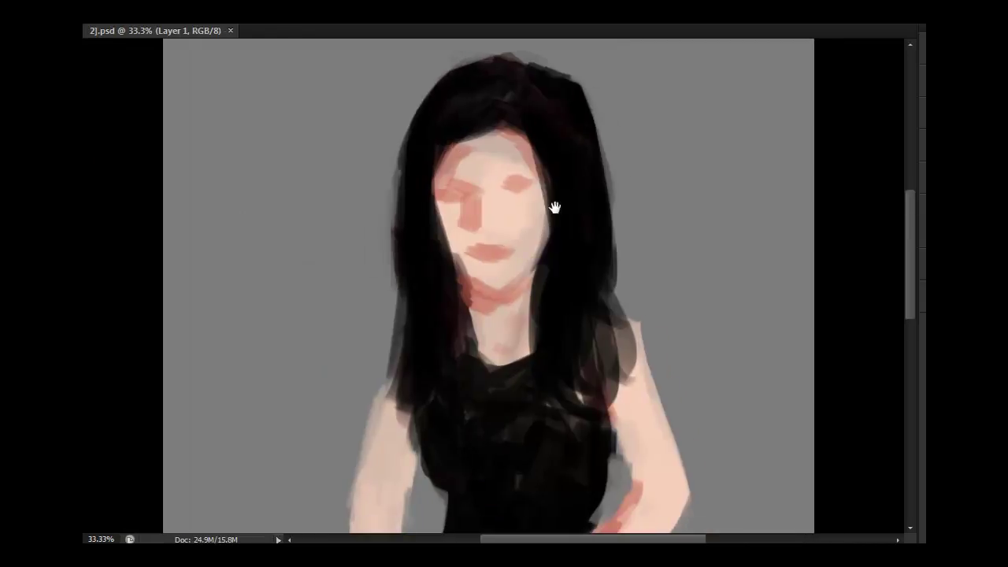
- Darken the eyes, outline the jaw, shade under the nose and lighten the forehead
left_click_drag(512, 187, 505, 181)
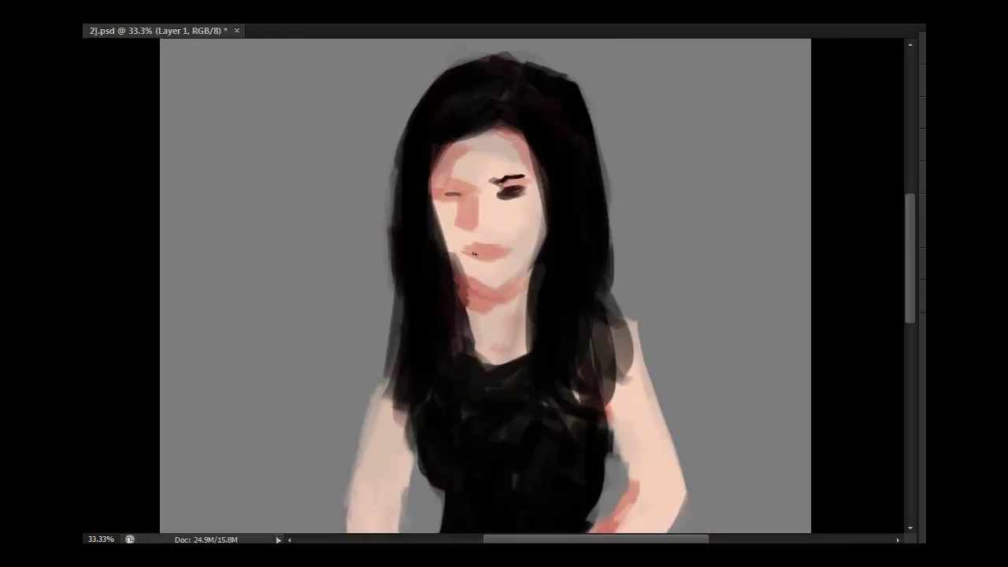
left_click_drag(448, 252, 535, 260)
key("ctrl+plus")
mouse_move(406, 201)
left_mouse_down()
mouse_move(449, 203)
mouse_move(475, 252)
mouse_move(495, 251)
left_mouse_up()
left_click_drag(466, 290, 483, 287)
mouse_move(429, 173)
left_mouse_down()
mouse_move(461, 140)
mouse_move(470, 92)
left_mouse_up()
- Brighten the right cheek and chin, and darken the neck sides and hair edges
mouse_move(551, 213)
left_mouse_down()
mouse_move(493, 323)
mouse_move(522, 286)
left_mouse_up()
left_click_drag(441, 291, 457, 425)
left_click_drag(551, 315, 543, 437)
mouse_move(402, 204)
left_mouse_down()
mouse_move(424, 336)
mouse_move(450, 344)
left_mouse_up()
- Paint both eyebrows and shade the side of the nose and nostril
left_click_drag(407, 180, 450, 176)
left_click_drag(496, 173, 549, 164)
left_click_drag(501, 186, 496, 232)
mouse_move(475, 181)
left_mouse_down()
mouse_move(470, 249)
mouse_move(459, 255)
left_mouse_up()
key("ctrl+plus")
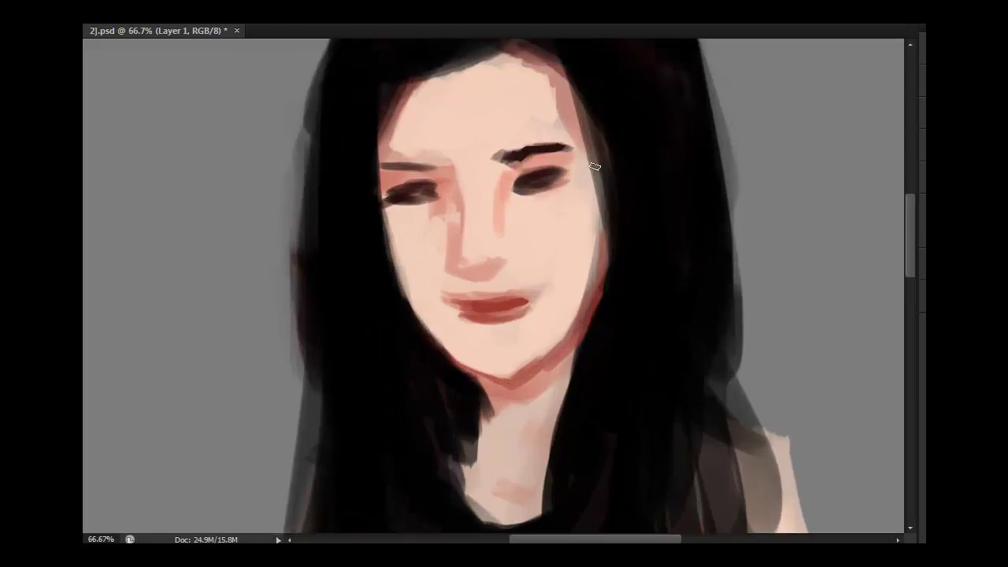
- Duplicate the layer and blend the right cheek, nose and left hairline
key("ctrl+j")
left_click_drag(583, 229, 580, 331)
left_click_drag(582, 267, 535, 362)
left_click_drag(466, 181, 472, 263)
left_click_drag(394, 87, 418, 142)
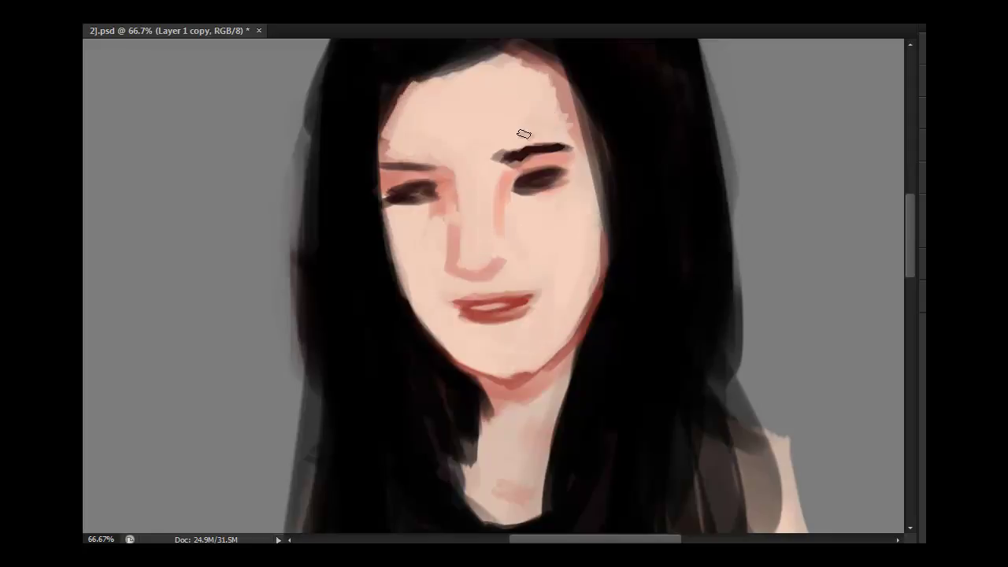
left_click(524, 155, "alt")
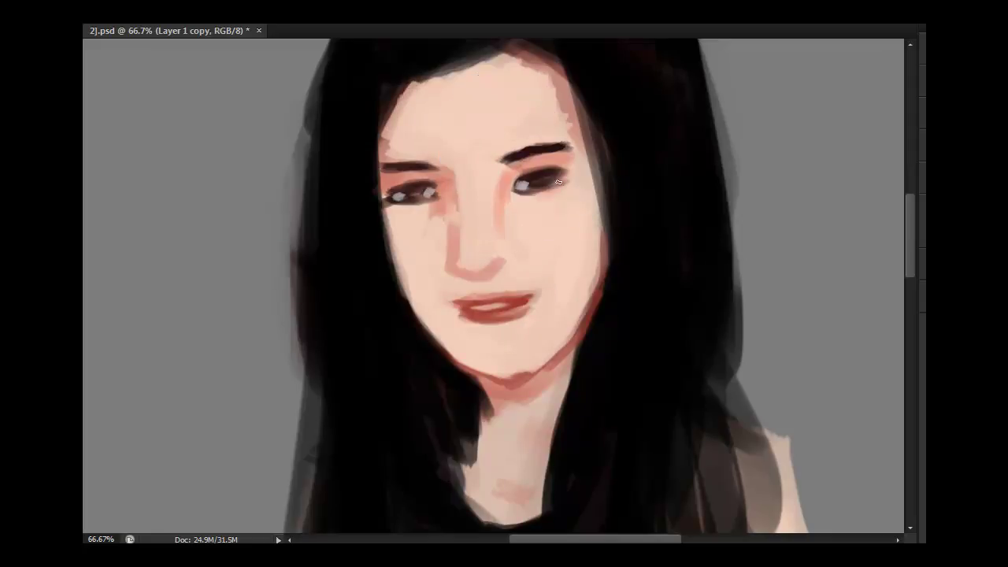
- Rotate and reposition the left eye with Free Transform, Lasso and Move, then merge down
key("ctrl+j")
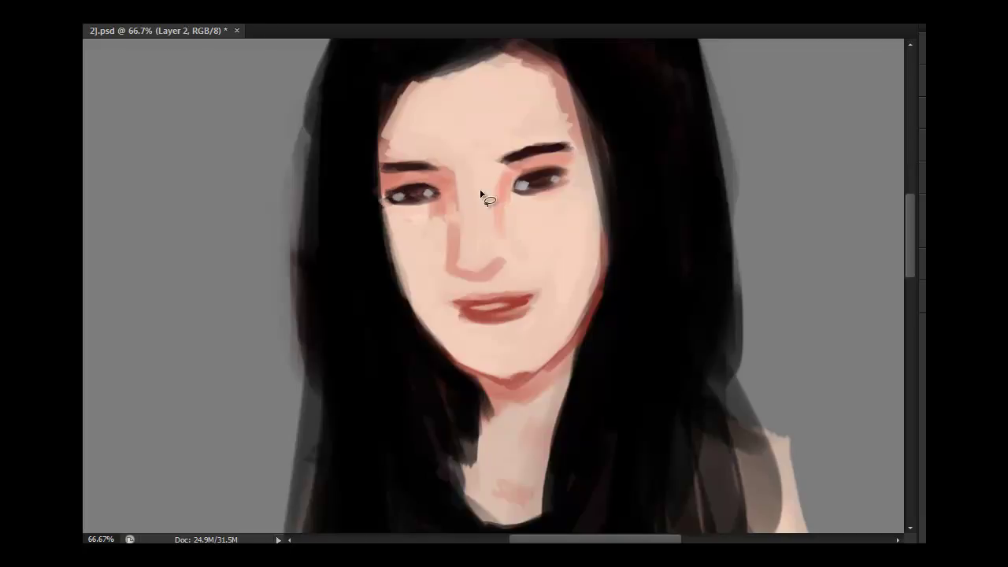
key("ctrl+t")
left_click_drag(483, 196, 496, 191)
key("Return")
left_click_drag(450, 169, 445, 189)
key("ctrl+j")
key("v")
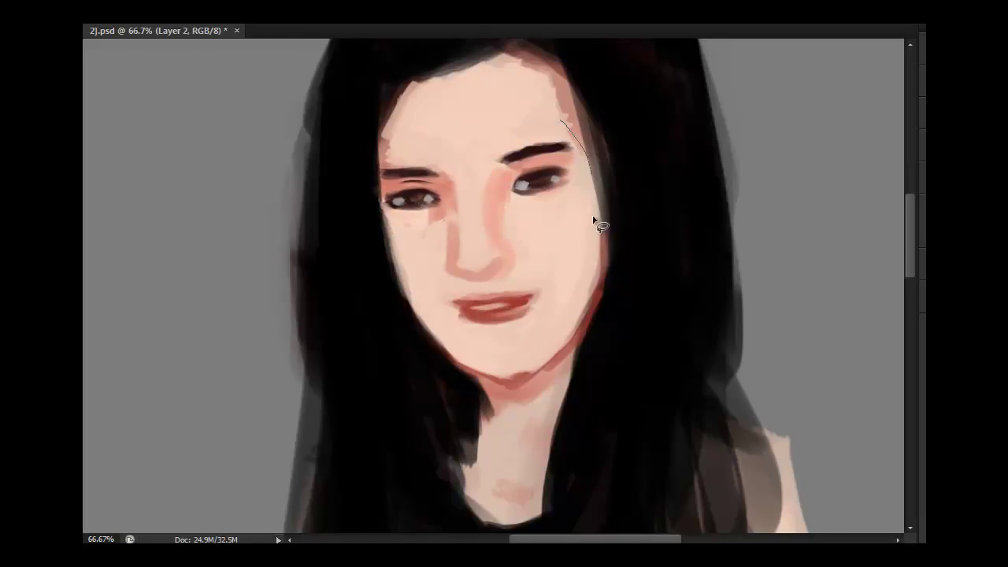
left_click_drag(522, 260, 540, 226)
key("ctrl+e")
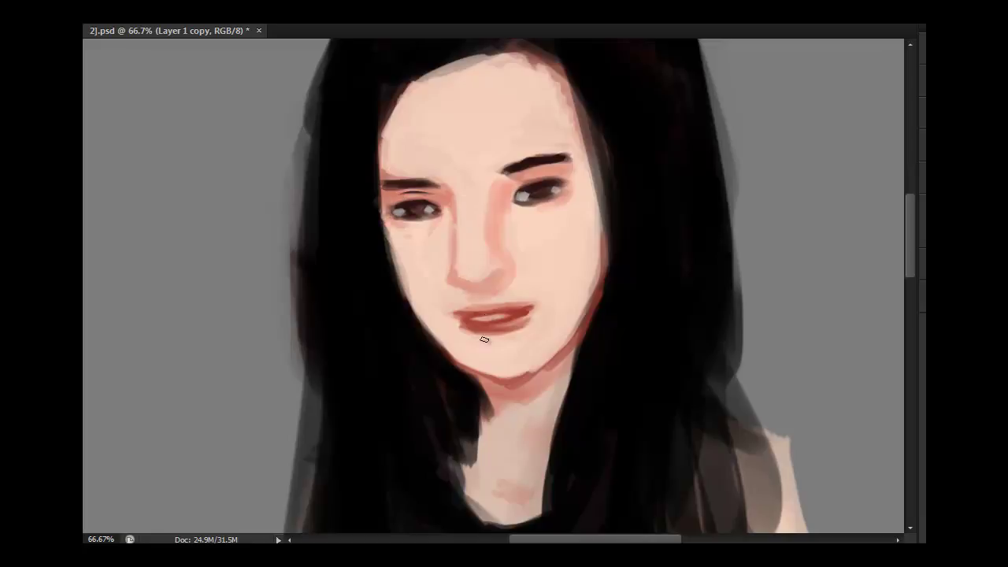
- Reshape the jawline and neck shading and darken the hair along the right temple
left_click_drag(511, 379, 552, 410)
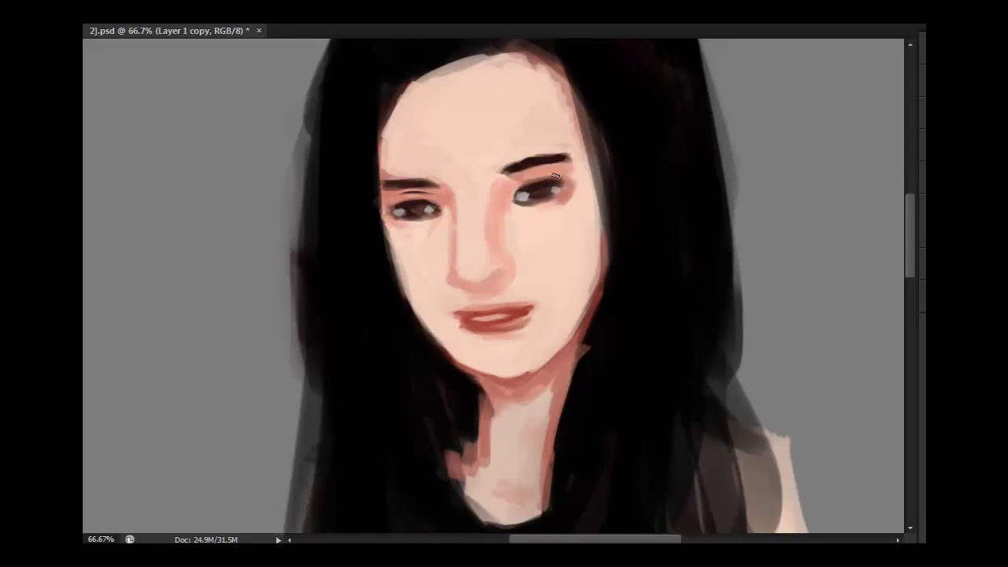
left_click_drag(589, 193, 571, 96)
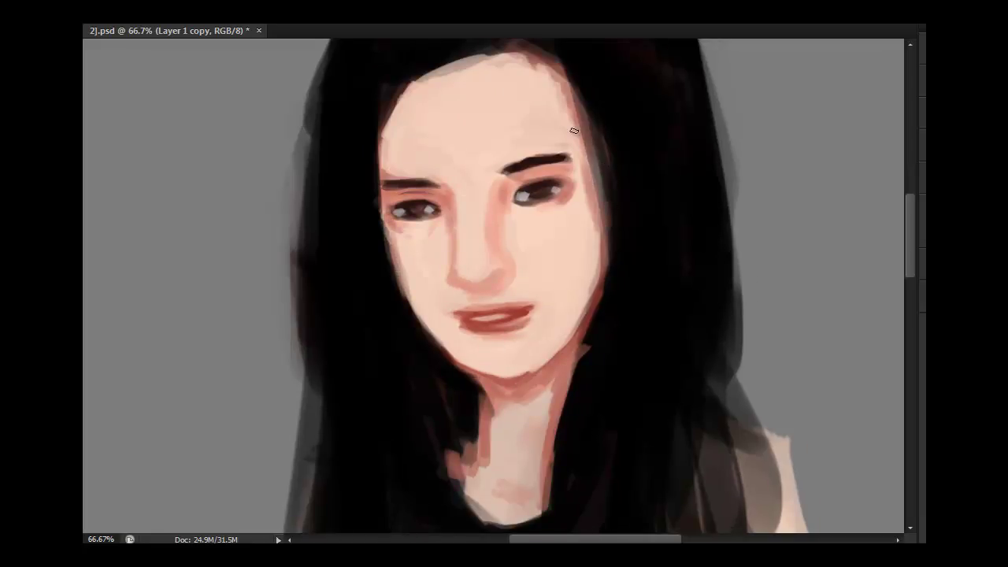
key("ctrl+minus")
key("ctrl+minus")
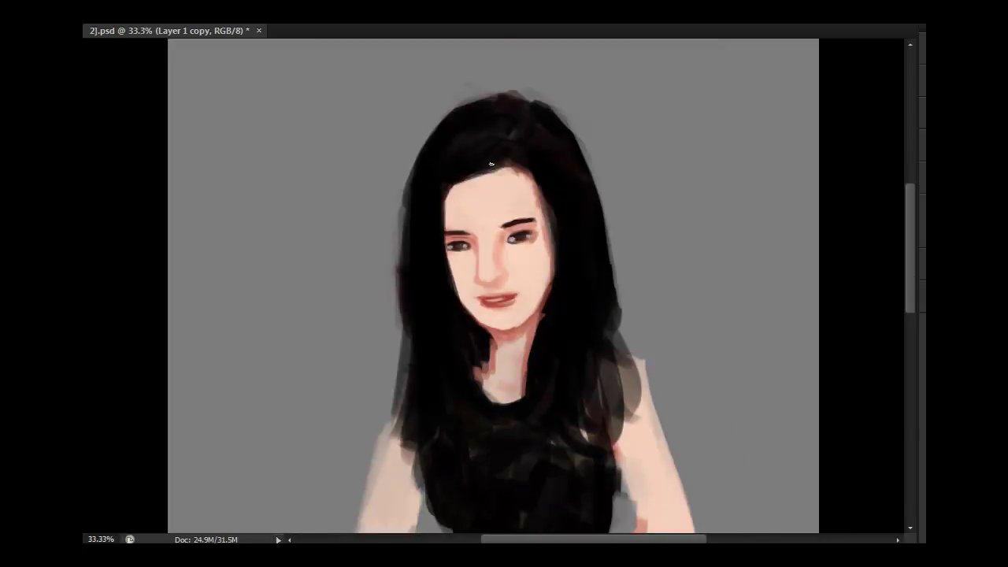
- Repaint the hair top, right edge, forehead area and a strand over the neck
left_click_drag(496, 91, 541, 99)
left_click_drag(549, 175, 554, 271)
mouse_move(485, 356)
left_mouse_down()
mouse_move(478, 378)
mouse_move(471, 354)
left_mouse_up()
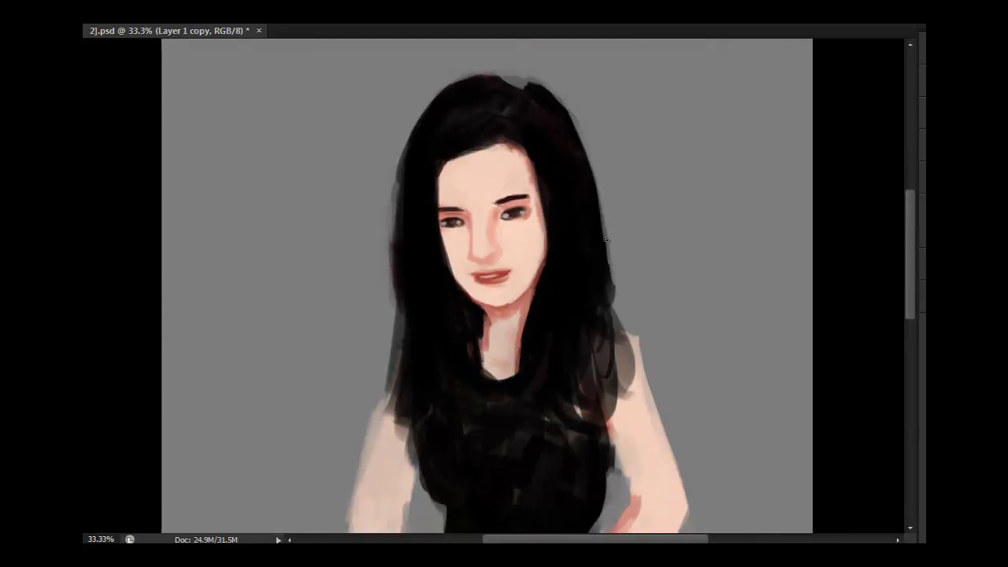
left_click_drag(488, 150, 453, 166)
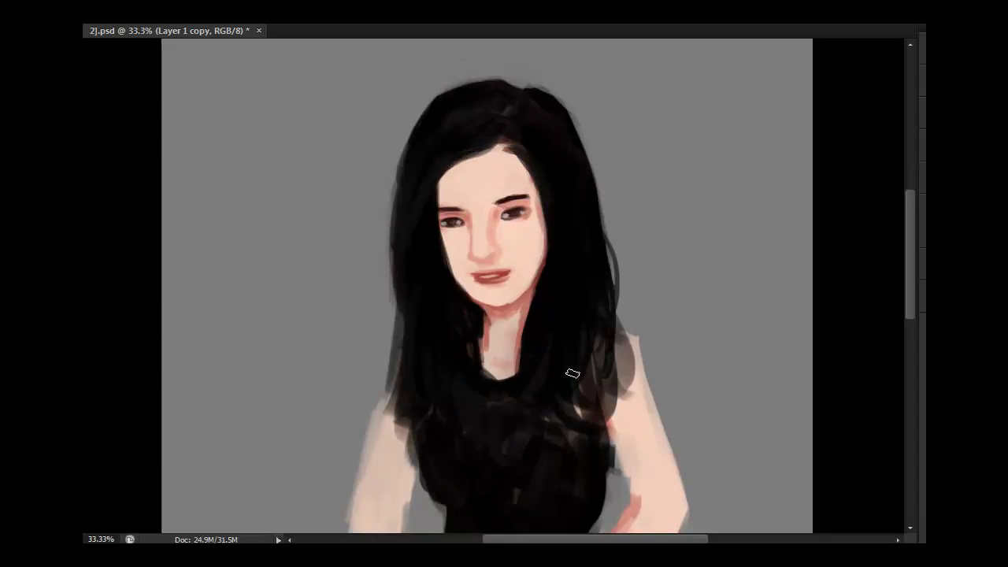
- Fill the upper left arm gap and paint reddish strokes across the fingers
left_click_drag(517, 442, 484, 209)
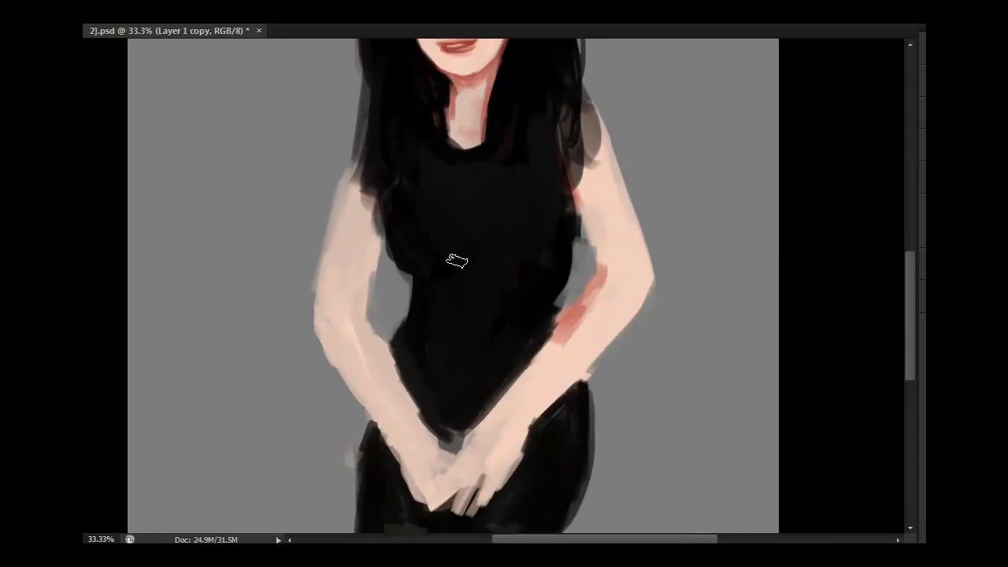
left_click_drag(349, 234, 345, 191)
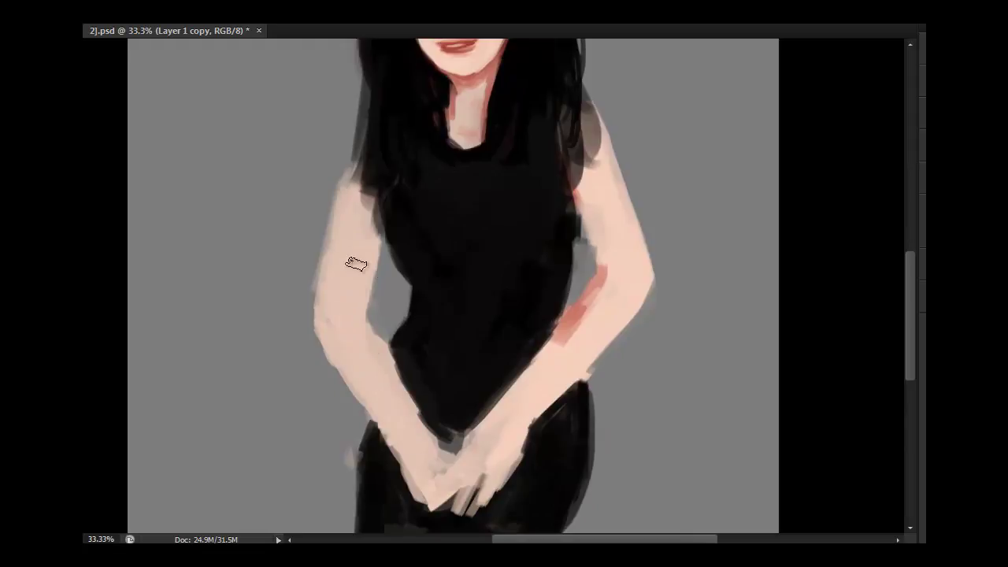
left_click_drag(386, 312, 381, 292)
left_click_drag(519, 414, 465, 496)
left_click_drag(425, 409, 452, 473)
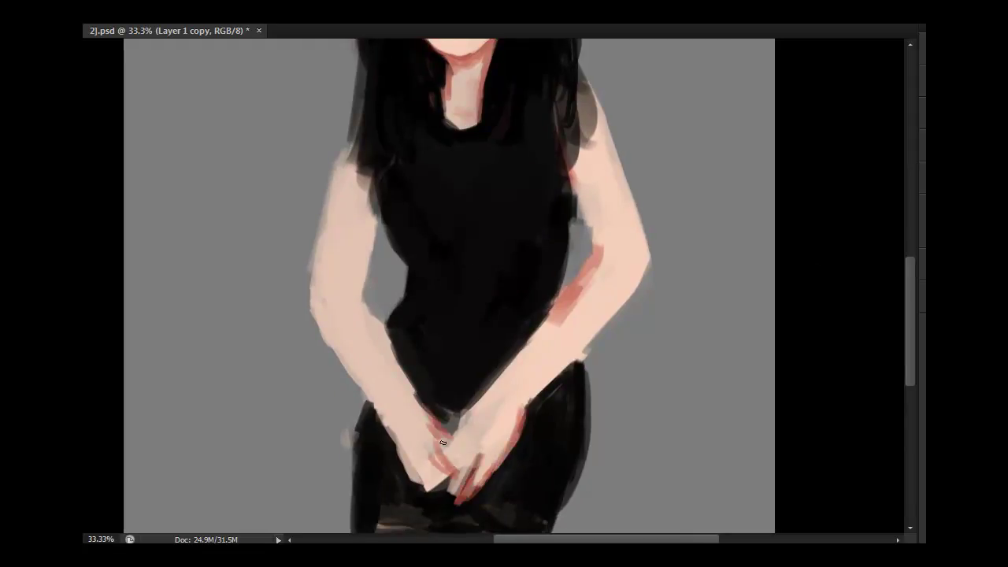
left_click_drag(441, 426, 434, 483)
- Outline the forearms and clasped fingers in red and slim the left forearm
left_click_drag(583, 338, 504, 405)
left_click_drag(370, 307, 429, 417)
left_click_drag(338, 346, 425, 484)
mouse_move(444, 450)
left_mouse_down()
mouse_move(417, 488)
mouse_move(404, 373)
left_mouse_up()
left_click_drag(299, 303, 345, 373)
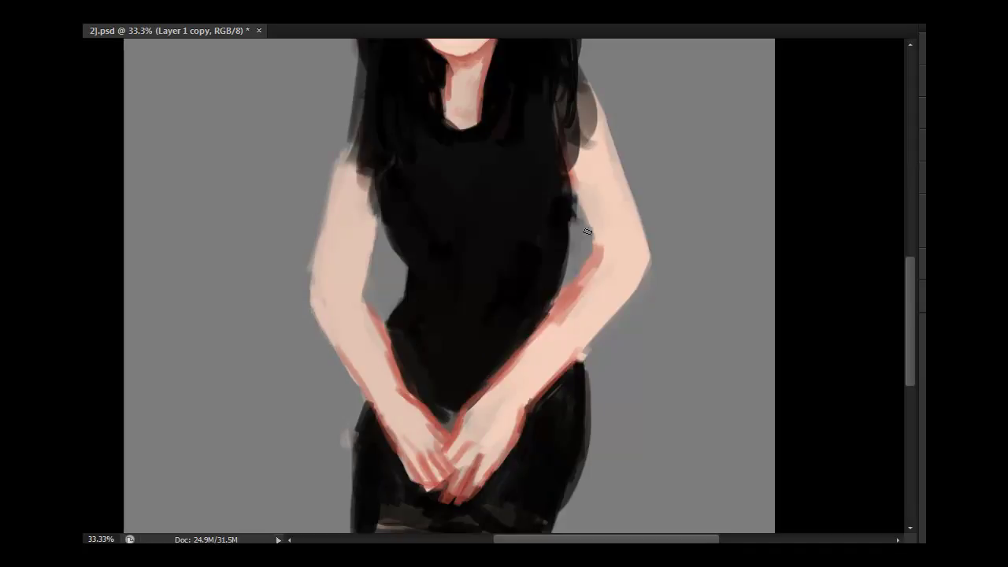
left_click_drag(577, 209, 556, 292)
left_click_drag(417, 378, 421, 333)
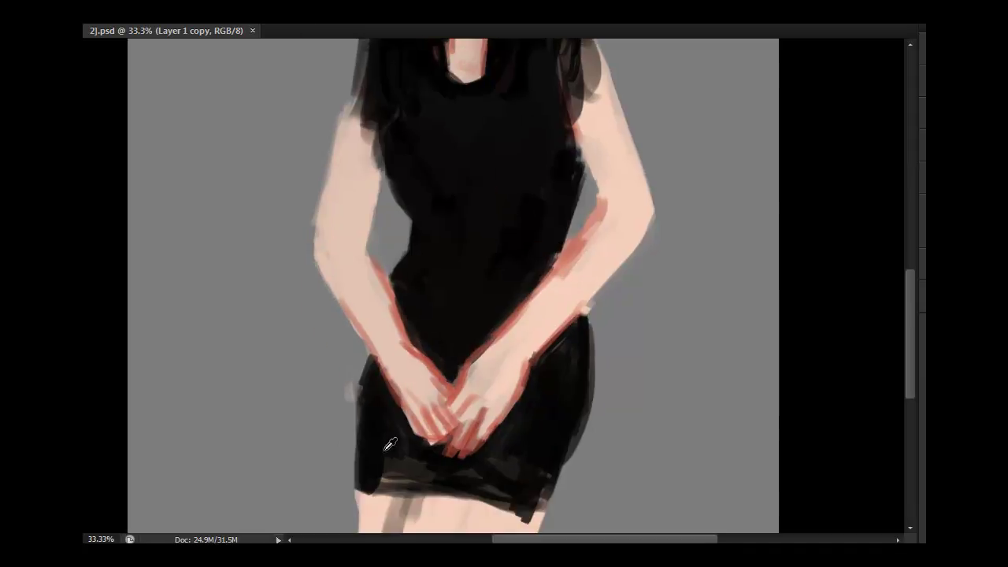
- Extend the skirt edges and reshape and smooth the dress hem
mouse_move(363, 356)
left_mouse_down()
mouse_move(354, 477)
mouse_move(539, 516)
left_mouse_up()
left_click_drag(441, 508, 532, 516)
mouse_move(586, 315)
left_mouse_down()
mouse_move(557, 480)
mouse_move(489, 466)
mouse_move(386, 482)
left_mouse_up()
left_click_drag(480, 489, 540, 506)
- Lengthen and detail the fingers of both hands with sampled skin colour
left_click_drag(511, 403, 484, 450)
left_click_drag(519, 376, 484, 453)
left_click_drag(492, 415, 445, 460)
mouse_move(409, 379)
left_mouse_down()
mouse_move(433, 431)
mouse_move(477, 445)
left_mouse_up()
left_click(477, 440, "alt")
left_click_drag(507, 411, 482, 453)
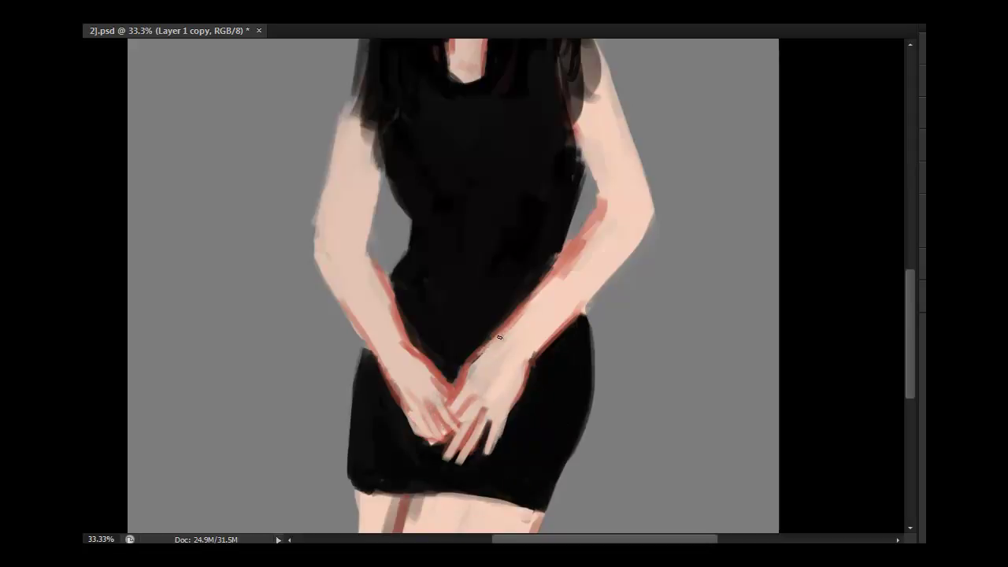
left_click_drag(579, 327, 555, 375)
- Duplicate the layer as Layer 1 copy 2 and lighten the left arm
left_click_drag(386, 323, 361, 394)
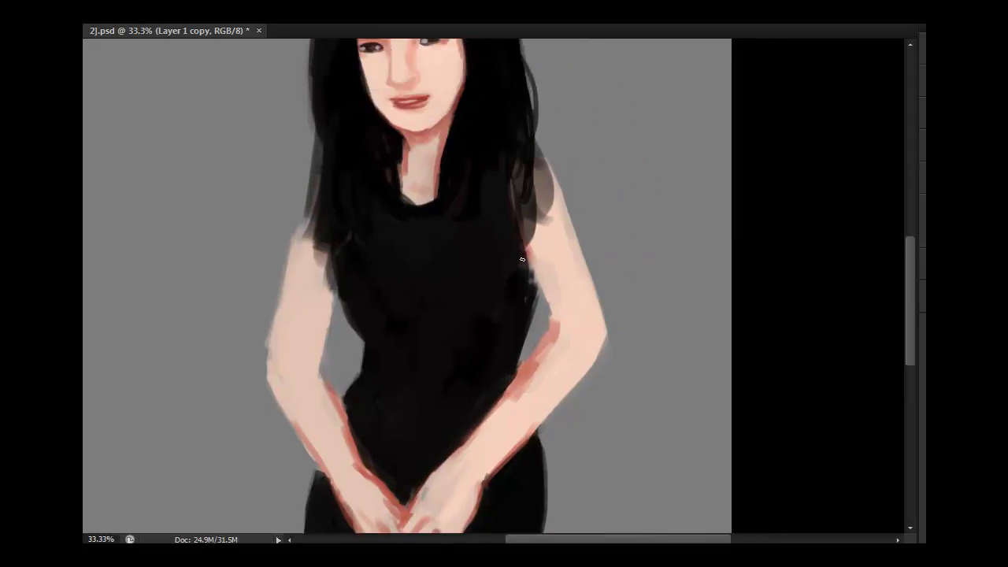
key("ctrl+j")
left_click_drag(299, 293, 285, 361)
left_click_drag(317, 263, 309, 346)
left_click_drag(315, 197, 311, 268)
mouse_move(299, 343)
left_mouse_down()
mouse_move(288, 378)
mouse_move(471, 380)
left_mouse_up()
key("ctrl+minus")
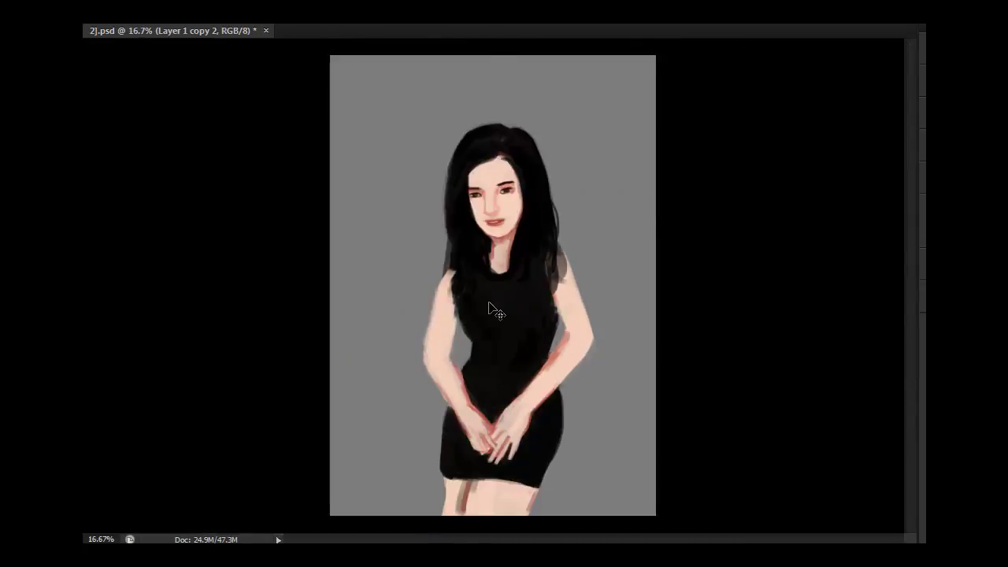
- Darken the long hair strands on both sides of the head
left_click_drag(540, 124, 574, 83)
key("ctrl+d")
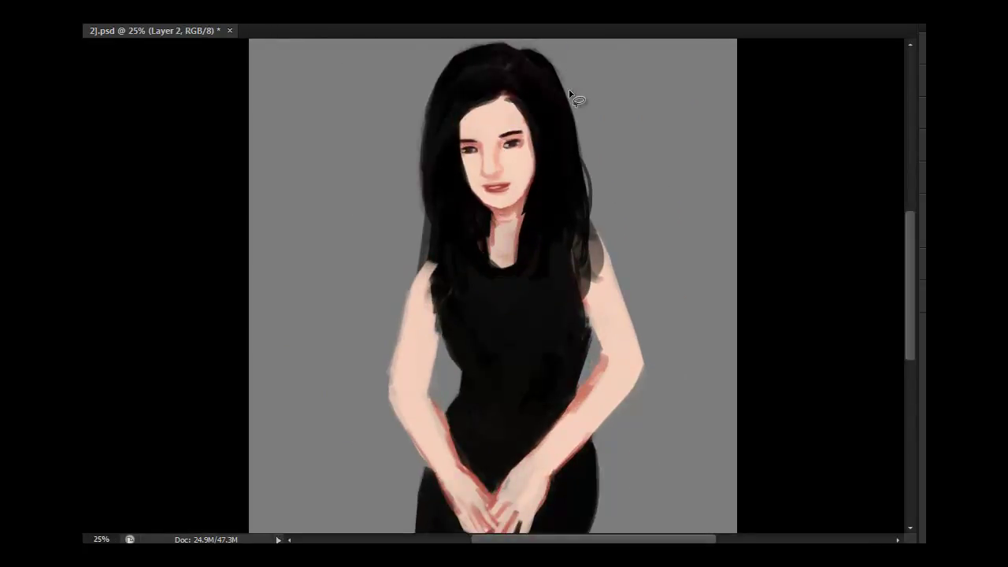
key("ctrl+minus")
key("ctrl+plus")
left_click_drag(423, 214, 425, 252)
left_click_drag(425, 259, 441, 370)
left_click_drag(421, 200, 423, 251)
left_click_drag(577, 236, 578, 276)
left_click_drag(495, 271, 484, 318)
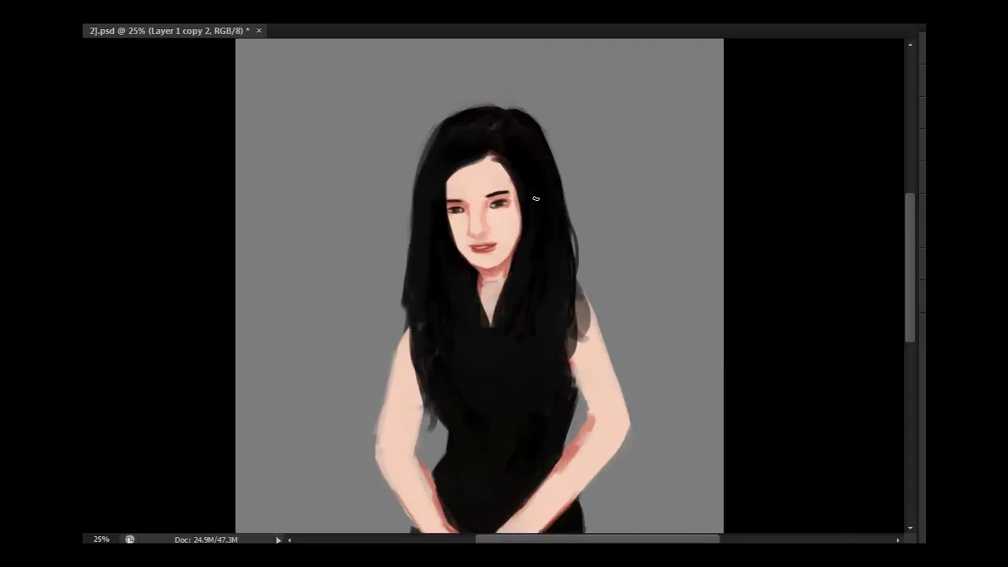
- Smooth the top hair outline and add brown highlights to the crown and right side
left_click_drag(507, 106, 545, 133)
left_click_drag(449, 117, 422, 149)
left_click_drag(544, 126, 575, 300)
key("ctrl+minus")
mouse_move(504, 124)
left_mouse_down()
mouse_move(457, 162)
mouse_move(543, 152)
left_mouse_up()
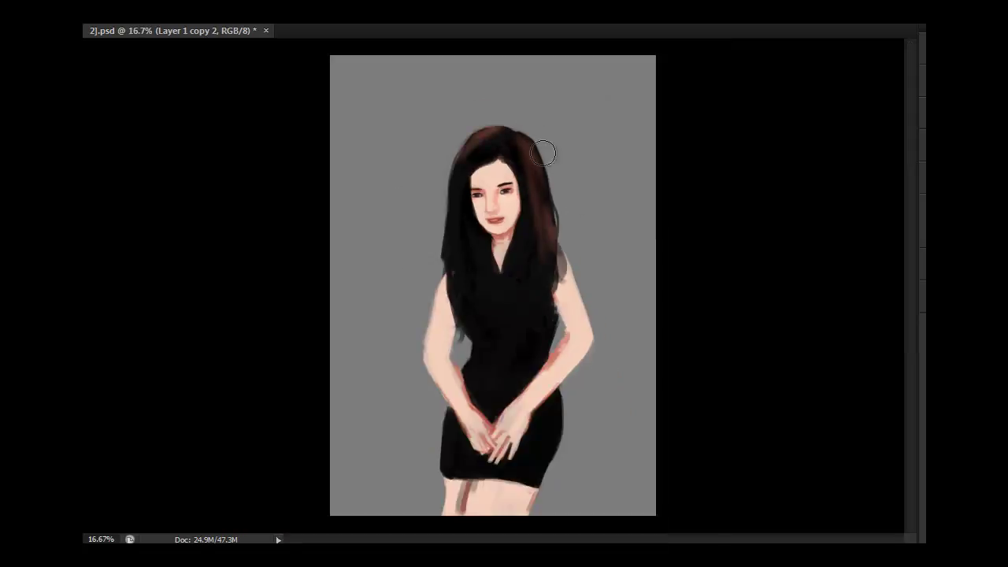
- Try reshaping the right edge of the hair, then undo the change
key("l")
mouse_move(553, 208)
left_mouse_down()
mouse_move(434, 156)
mouse_move(554, 210)
left_mouse_up()
key("ctrl+d")
mouse_move(527, 140)
left_mouse_down()
mouse_move(555, 229)
mouse_move(549, 222)
left_mouse_up()
key("ctrl+z")
scroll(534, 185, "up", 1)
- Paint dark strands toward the right shoulder and along the left side of the hair
left_click_drag(567, 186, 587, 217)
left_click_drag(554, 160, 616, 259)
left_click_drag(580, 206, 629, 284)
mouse_move(543, 101)
left_mouse_down()
mouse_move(614, 227)
mouse_move(569, 164)
left_mouse_up()
left_click_drag(502, 104, 452, 154)
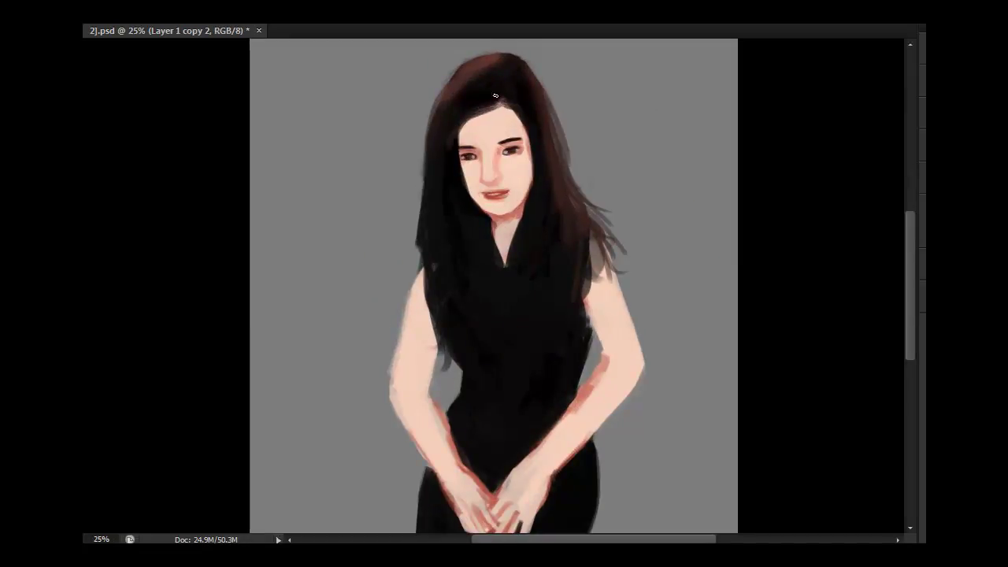
left_click_drag(448, 88, 410, 228)
- Darken the crown and the strands on both sides, near the right shoulder
left_click_drag(429, 126, 405, 282)
left_click_drag(418, 172, 389, 213)
mouse_move(480, 59)
left_mouse_down()
mouse_move(409, 189)
mouse_move(537, 72)
mouse_move(417, 158)
left_mouse_up()
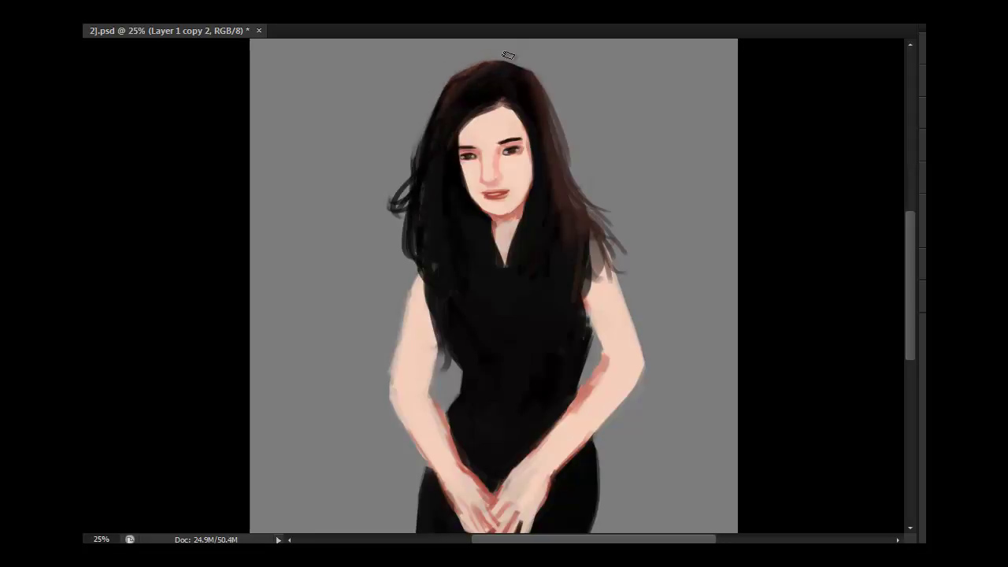
left_click_drag(519, 66, 573, 189)
left_click_drag(548, 115, 620, 268)
left_click_drag(596, 217, 574, 297)
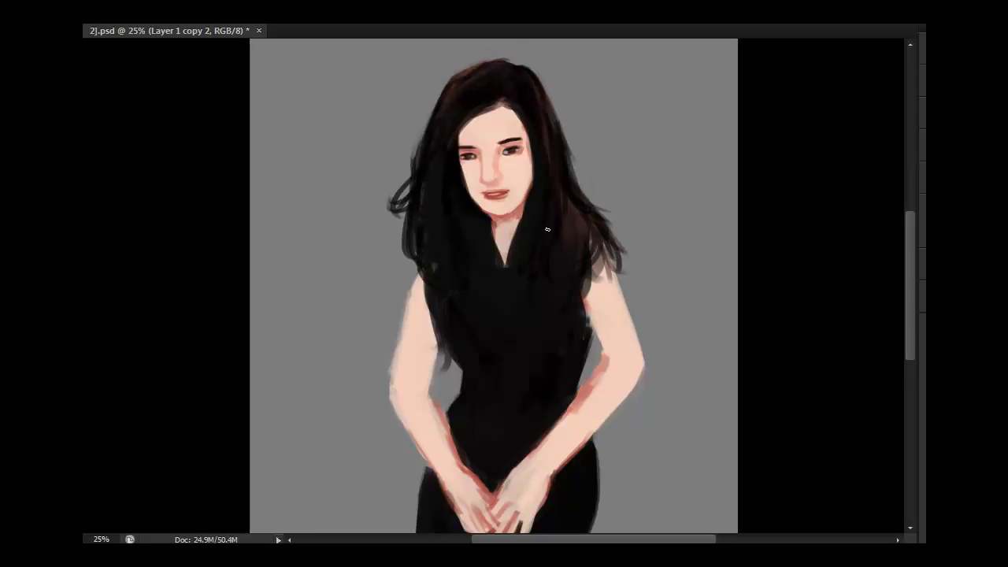
left_click_drag(564, 171, 598, 216)
left_click_drag(430, 214, 405, 325)
- Shade the right forearm edge with reddish tones using the brush in Multiply mode
key("ctrl+minus")
key("ctrl+plus")
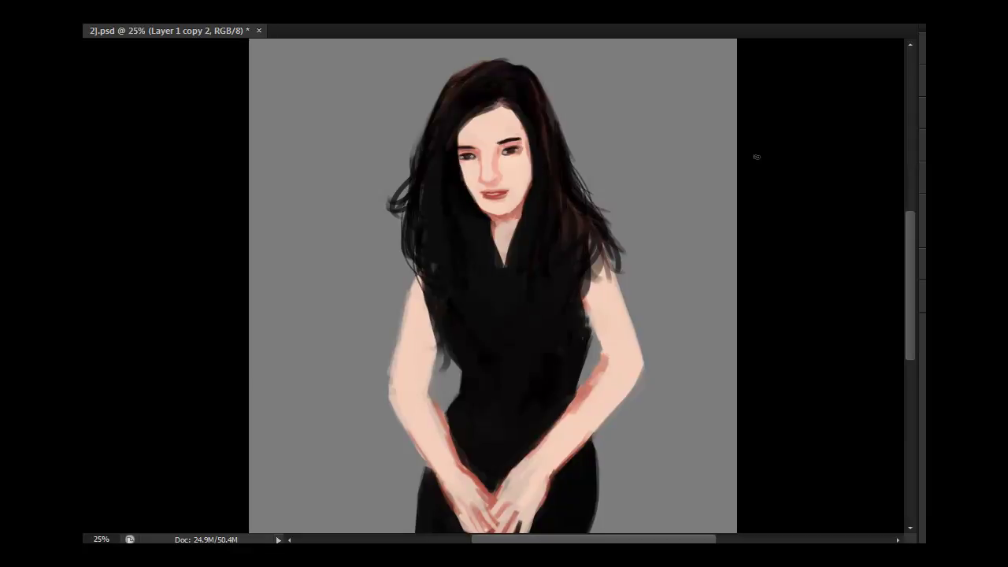
left_click(230, 100)
left_click_drag(586, 287, 588, 421)
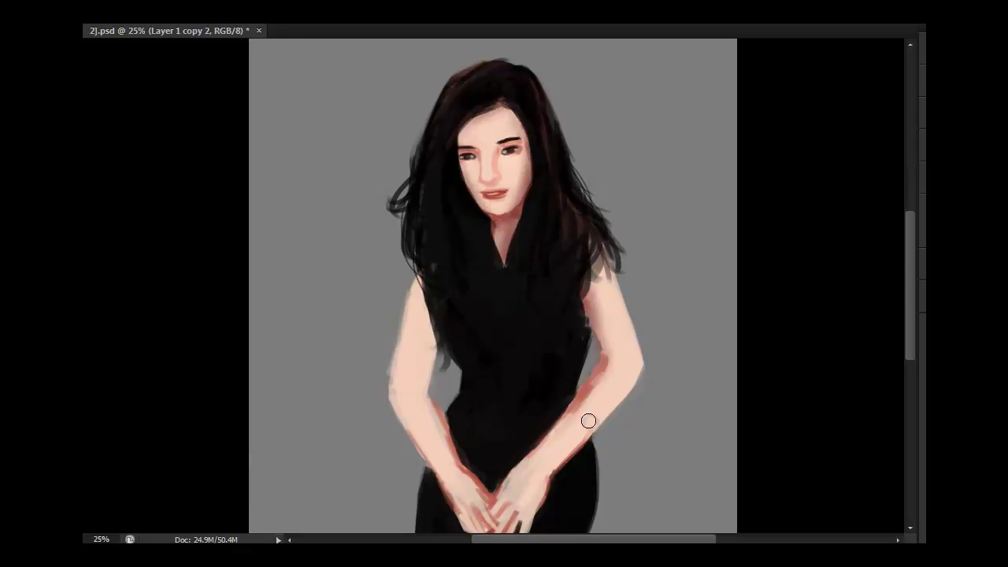
scroll(581, 326, "down", 3)
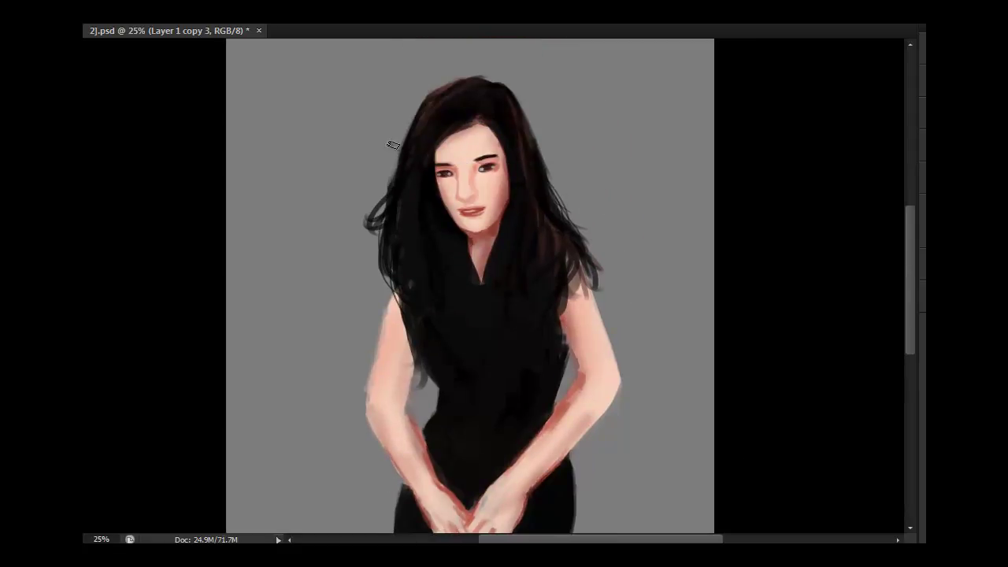
- Lighten the neck and reduce its dark shading
key("ctrl+plus")
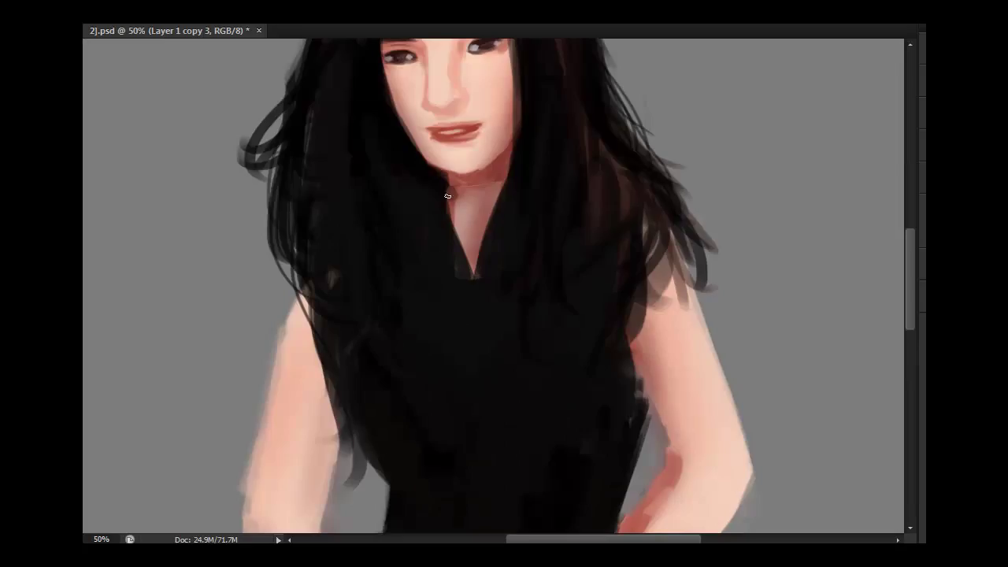
scroll(455, 359, "up", 2)
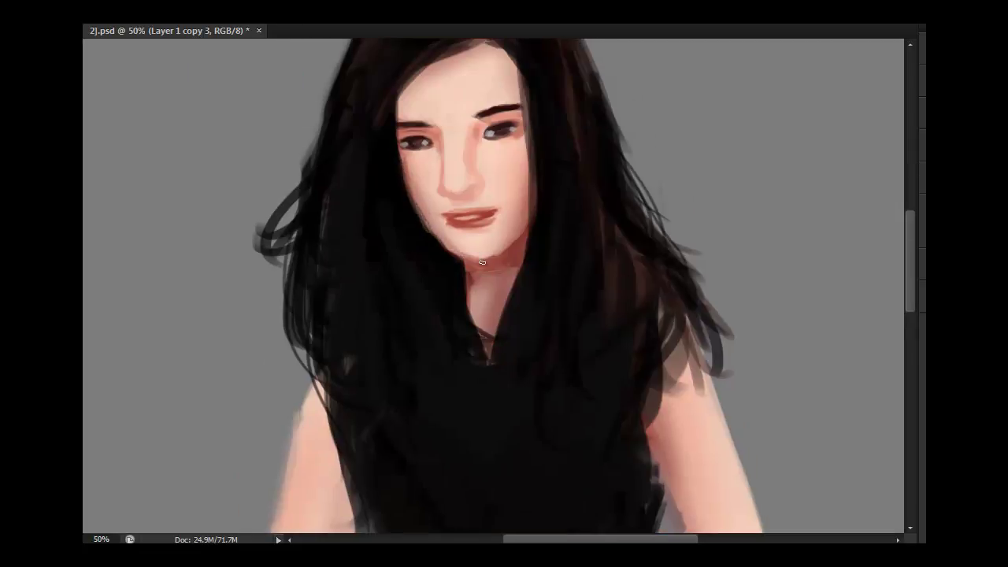
left_click_drag(505, 308, 481, 263)
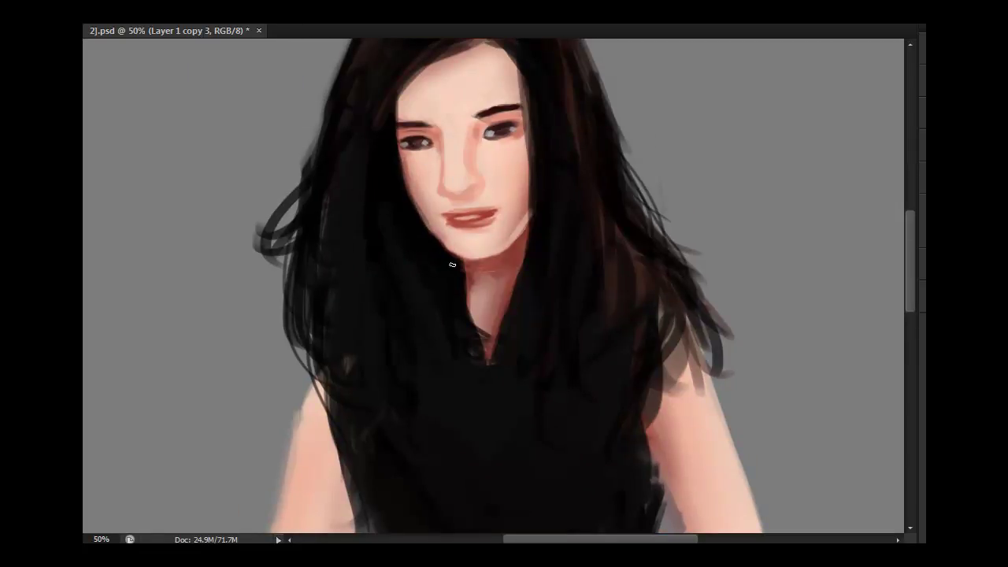
scroll(517, 336, "up", 2)
key("ctrl+plus")
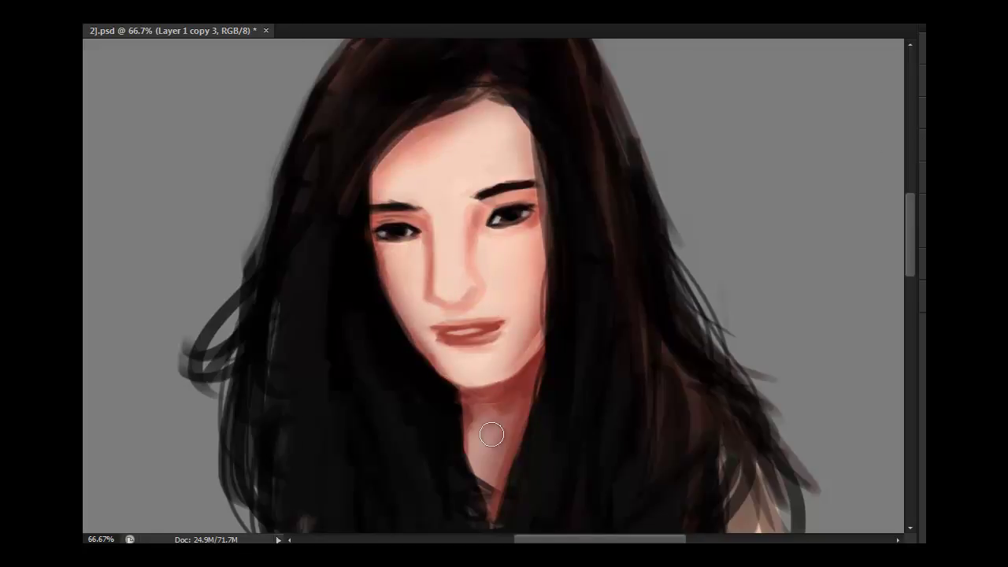
- Brighten the nose highlight and blend the cheek, jaw, chin and neck shading with sampled skin tones
mouse_move(443, 271)
left_mouse_down()
mouse_move(450, 263)
mouse_move(461, 292)
left_mouse_up()
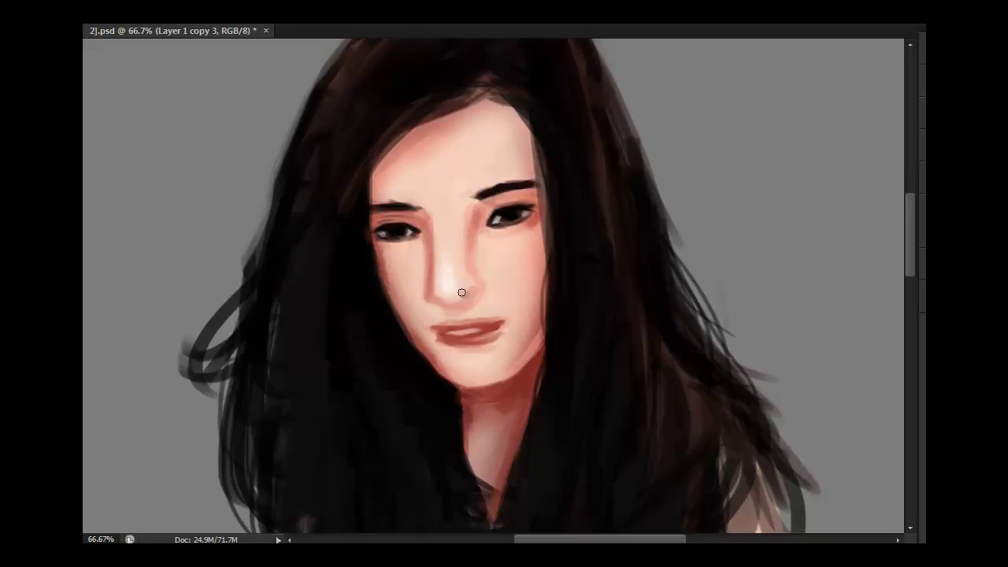
left_click(437, 251, "alt")
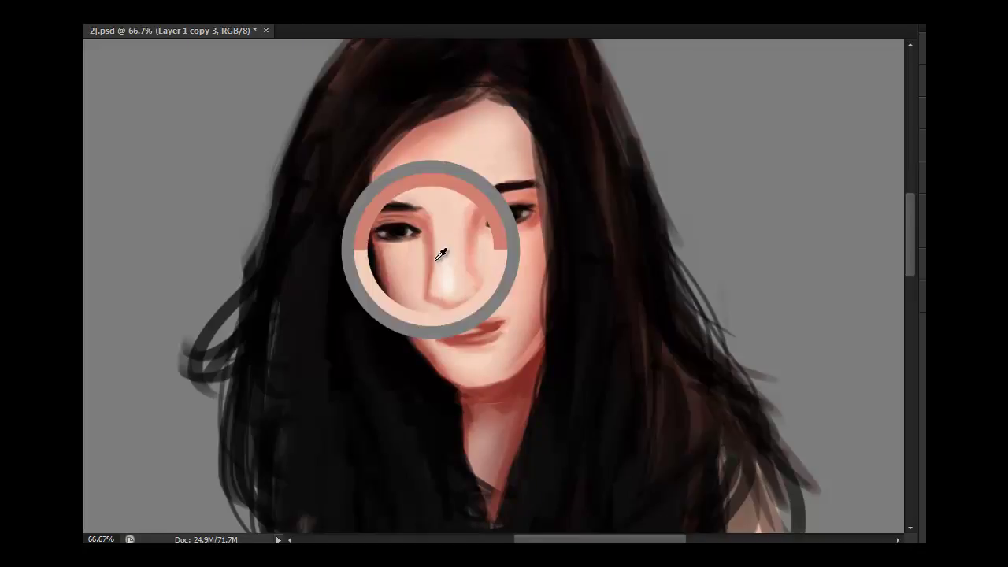
left_click(455, 320, "alt")
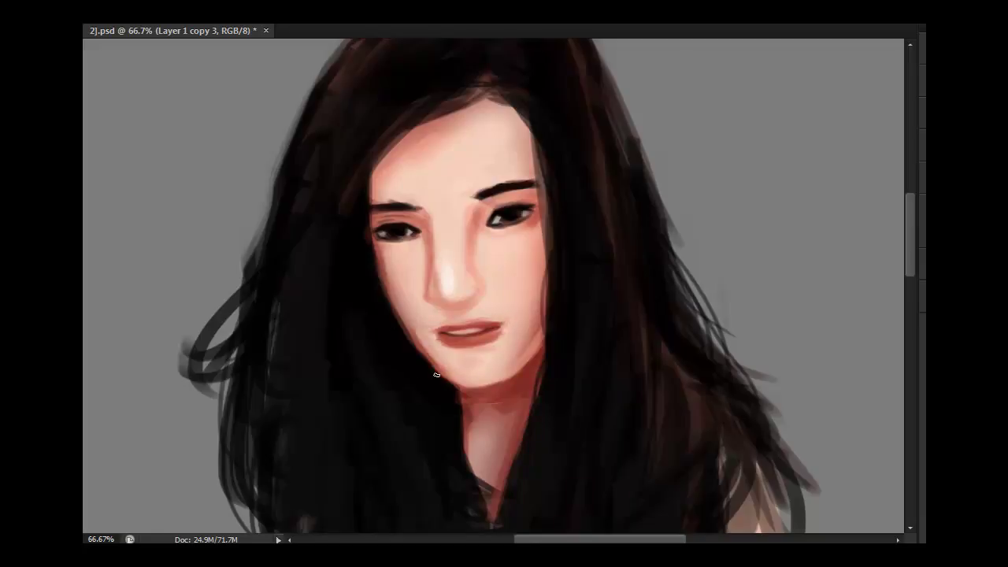
left_click_drag(462, 388, 465, 457)
left_click_drag(409, 323, 440, 370)
mouse_move(543, 330)
left_mouse_down()
mouse_move(501, 382)
mouse_move(543, 327)
mouse_move(524, 397)
left_mouse_up()
key("ctrl+minus")
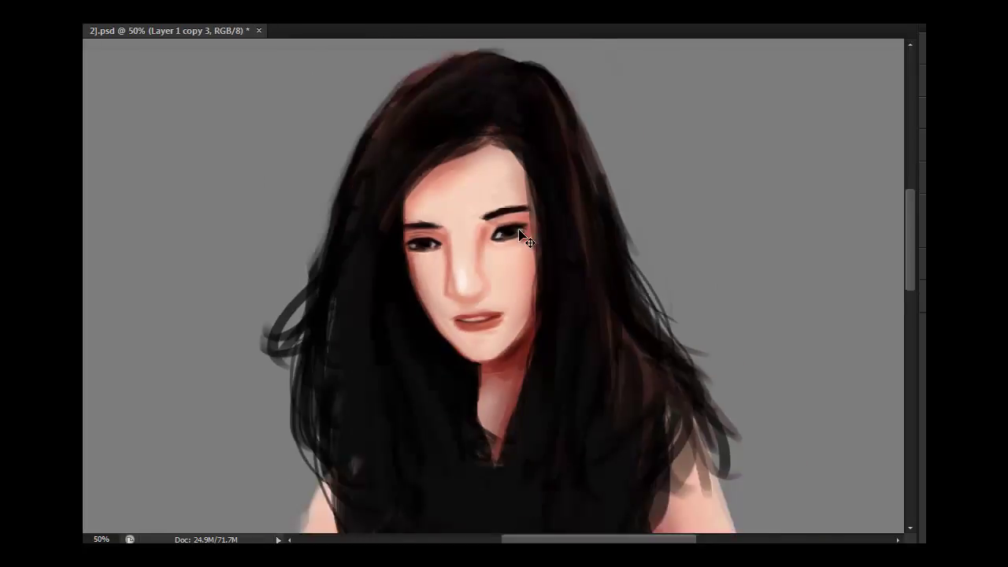
key("ctrl+plus")
left_click_drag(451, 266, 455, 293)
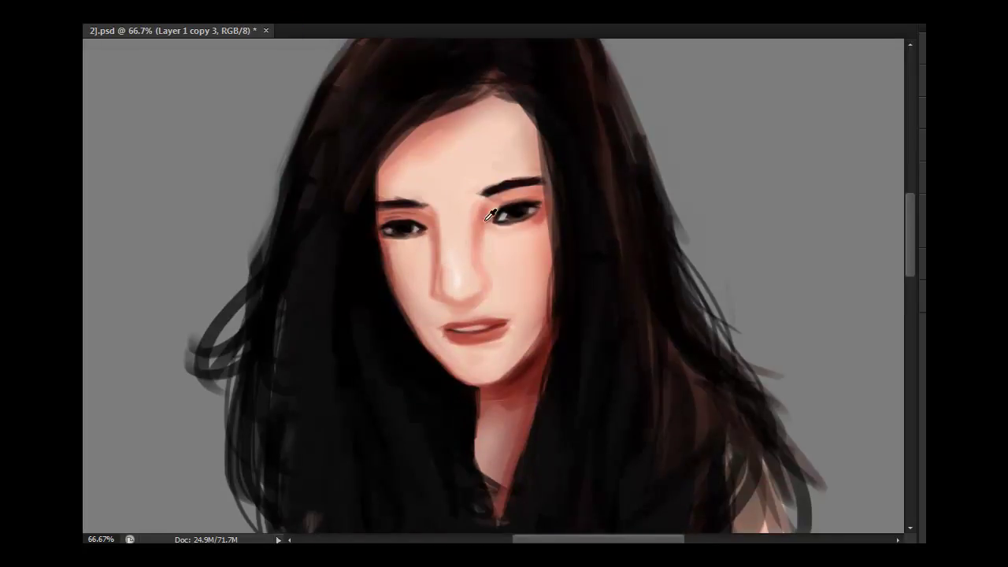
- Try a pink stroke between the eyes on a new layer, then discard it
key("ctrl+shift+alt+n")
left_click_drag(480, 218, 464, 227)
key("ctrl+alt+z")
key("ctrl+alt+z")
key("ctrl+plus")
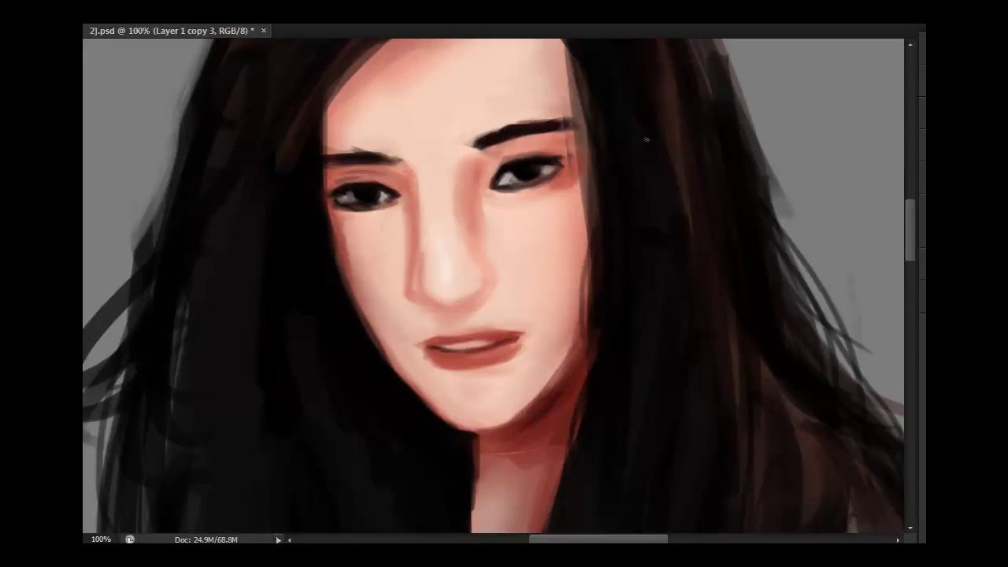
- Paint a nostril shadow and define the nose's lower contour with a larger brush
left_click(424, 271, "alt")
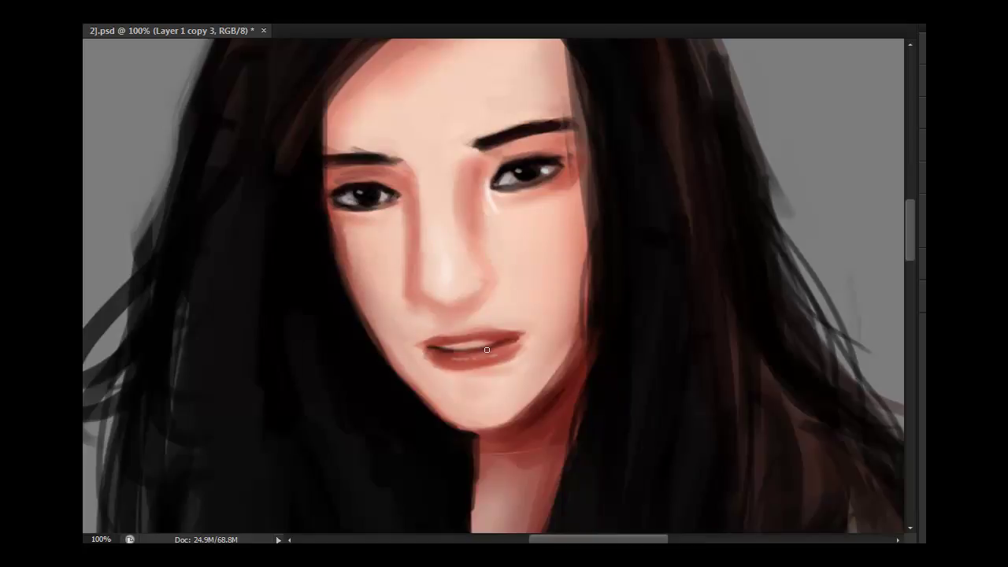
key("]")
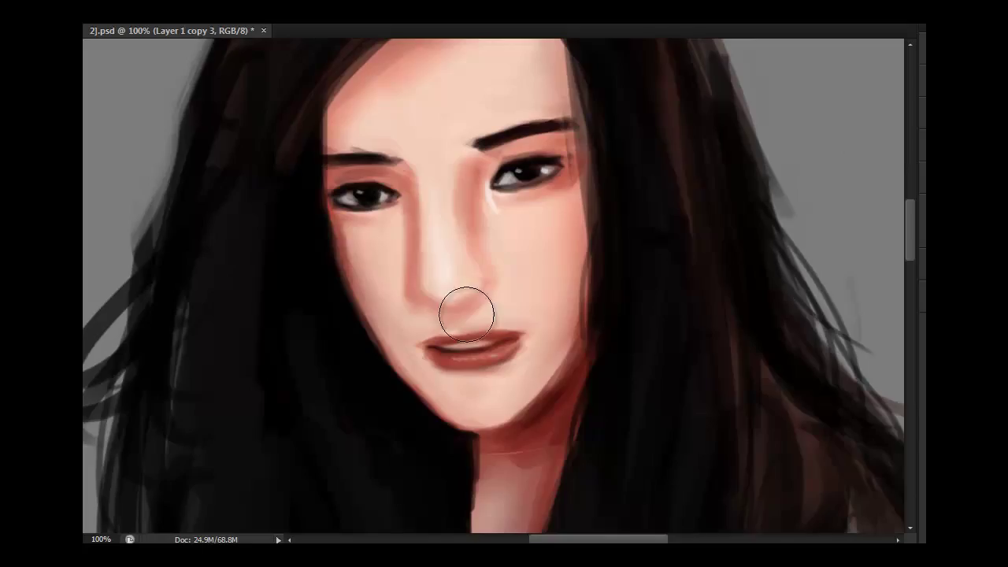
left_click_drag(431, 306, 469, 303)
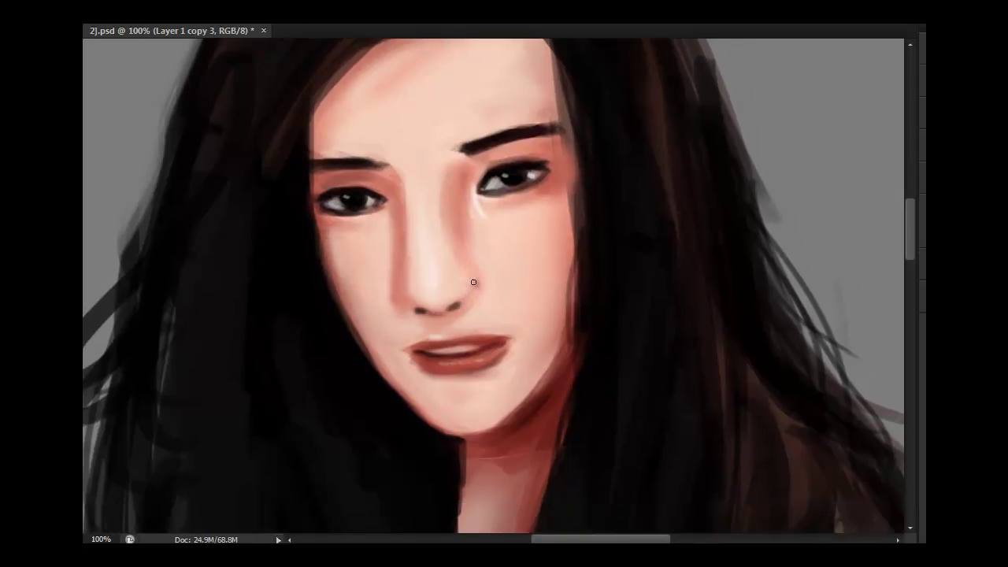
left_click_drag(459, 308, 473, 272)
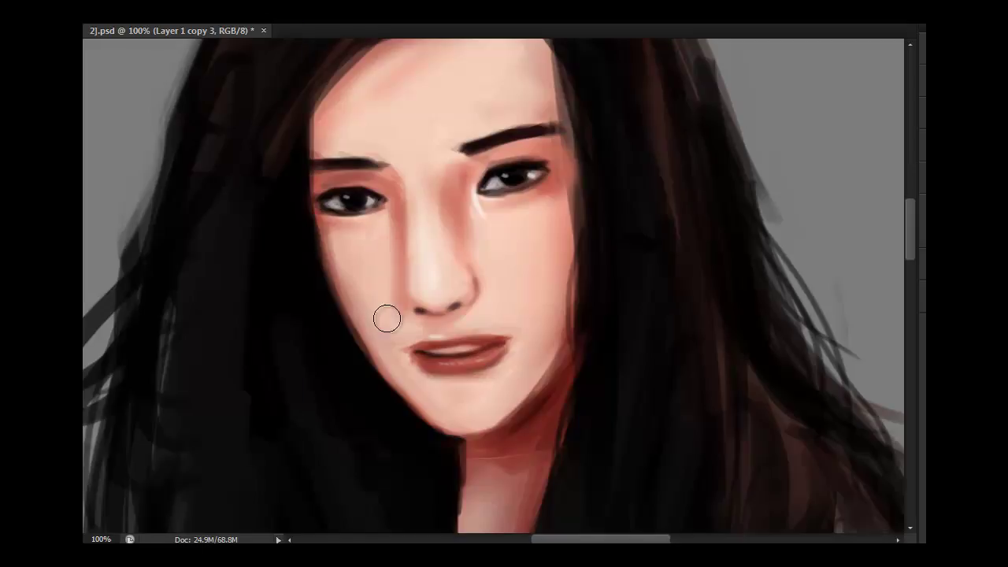
- Deepen the shadow under the chin and darken both edges of the face and jaw
key("ctrl+minus")
mouse_move(516, 392)
left_mouse_down()
mouse_move(473, 378)
mouse_move(535, 371)
left_mouse_up()
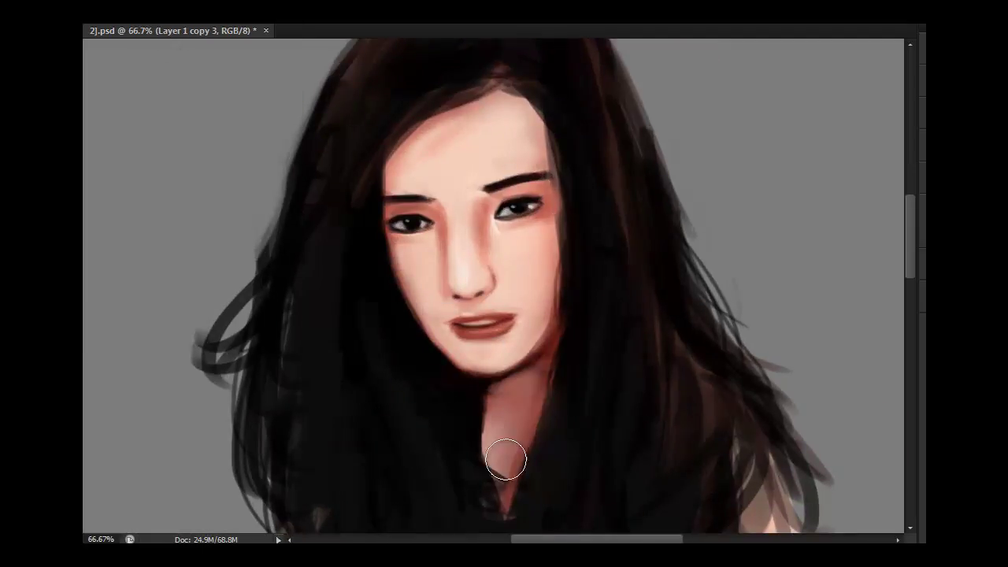
mouse_move(378, 225)
left_mouse_down()
mouse_move(461, 373)
mouse_move(535, 381)
left_mouse_up()
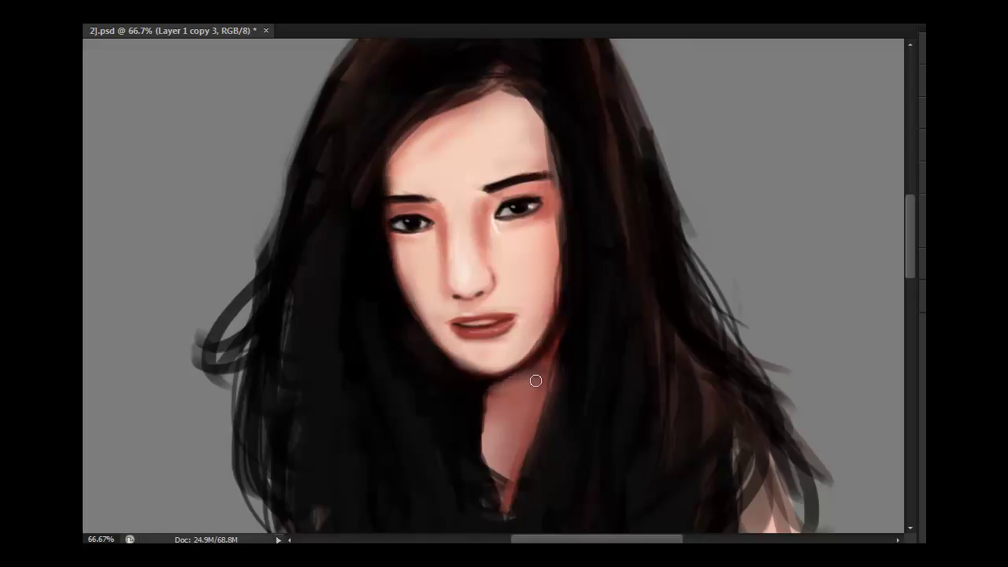
mouse_move(551, 130)
left_mouse_down()
mouse_move(558, 315)
mouse_move(543, 401)
left_mouse_up()
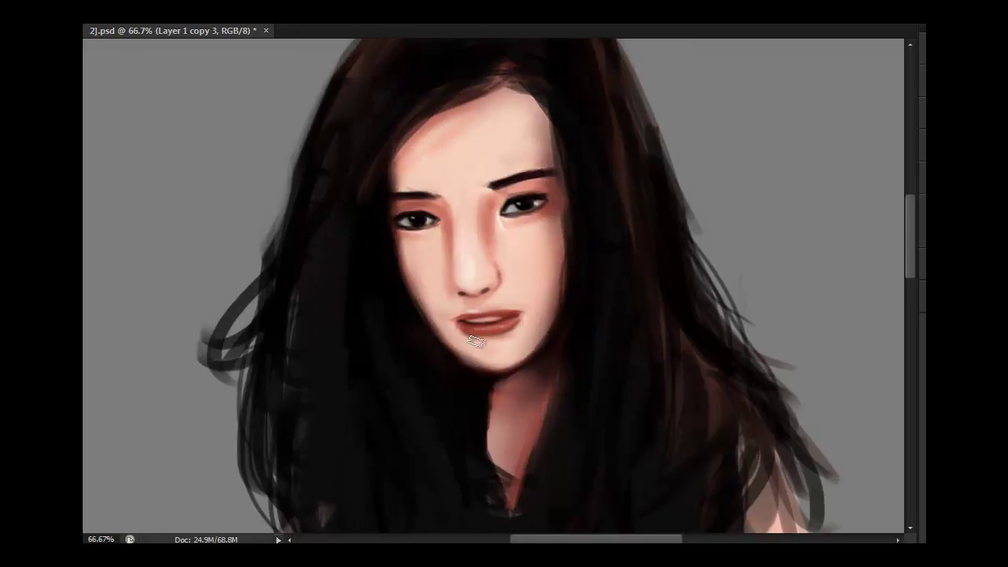
- Repaint and slim the lower lip using colours sampled near the mouth and chin
left_click(459, 366, "alt")
left_click(478, 299, "alt")
left_click_drag(512, 335, 467, 333)
left_click(470, 356, "alt")
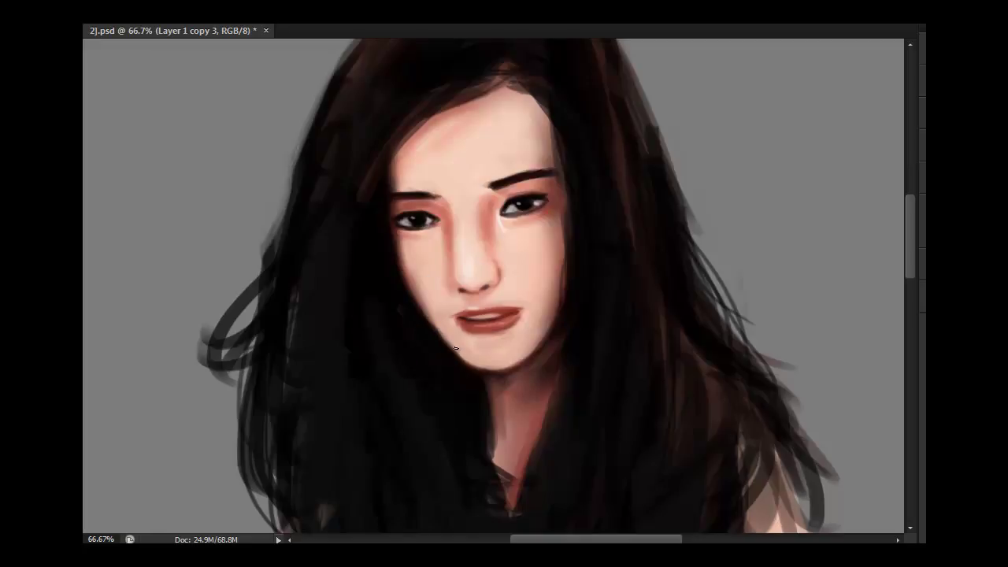
- Add dark hair strands along the hairline, beside the face and over the neck
left_click_drag(560, 126, 560, 244)
left_click_drag(396, 138, 393, 252)
left_click_drag(440, 103, 504, 77)
mouse_move(520, 79)
left_mouse_down()
mouse_move(559, 211)
mouse_move(552, 425)
left_mouse_up()
left_click_drag(492, 423, 510, 509)
right_click(339, 274, "shift")
key("Escape")
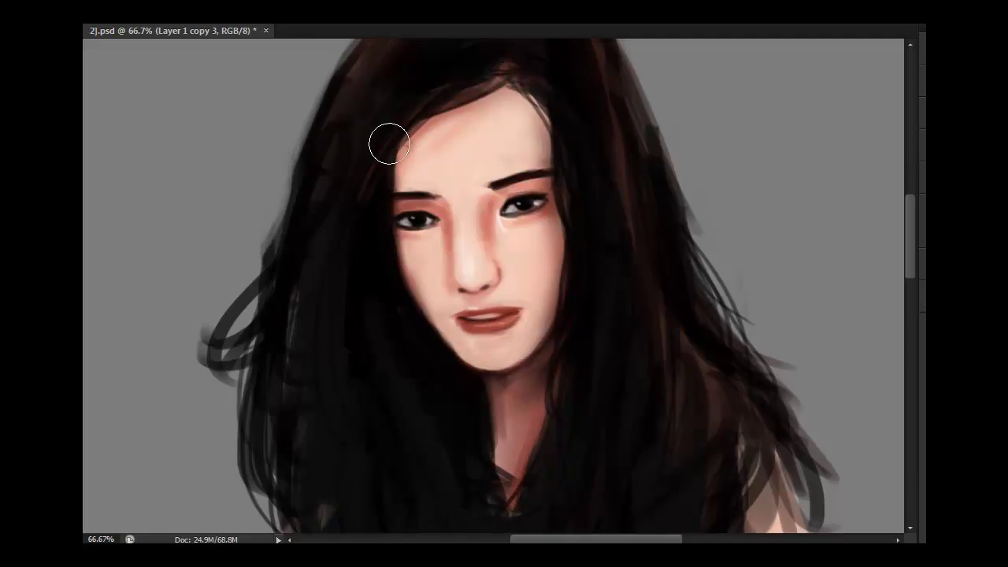
key("ctrl+minus")
- Rework the hair with brown and darker strands, then lighten the crown and right-side strands
mouse_move(524, 87)
left_mouse_down()
mouse_move(567, 144)
mouse_move(551, 213)
mouse_move(523, 98)
mouse_move(560, 197)
left_mouse_up()
left_click_drag(472, 83, 420, 130)
left_click_drag(575, 165, 578, 216)
mouse_move(551, 150)
left_mouse_down()
mouse_move(548, 276)
mouse_move(595, 313)
left_mouse_up()
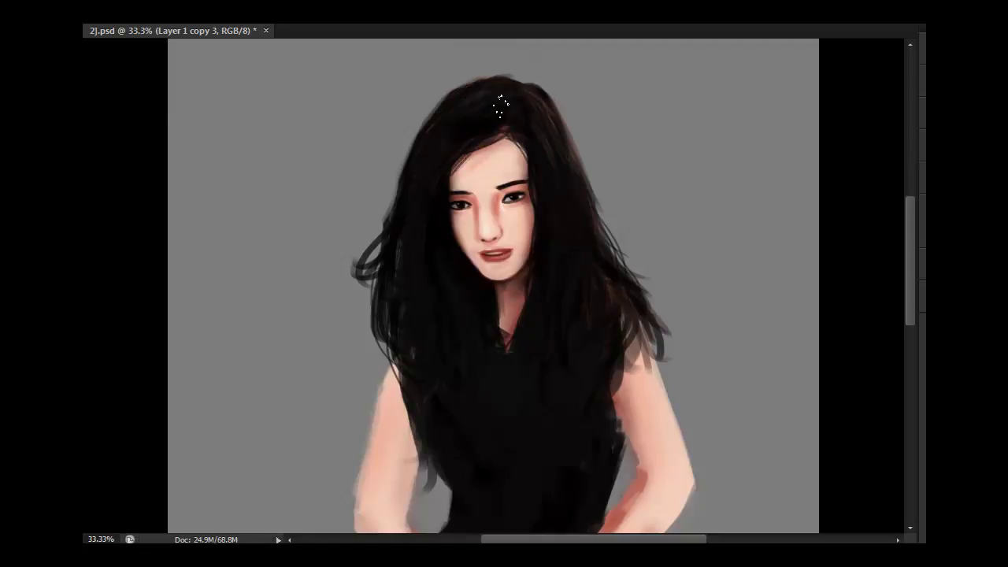
left_click_drag(482, 78, 409, 213)
mouse_move(579, 157)
left_mouse_down()
mouse_move(641, 331)
mouse_move(668, 318)
left_mouse_up()
left_click_drag(590, 221, 649, 308)
left_click_drag(551, 197, 551, 280)
- Add reddish-brown highlights to the left hair and darker strands at the right edge and chest
left_click_drag(390, 205, 382, 350)
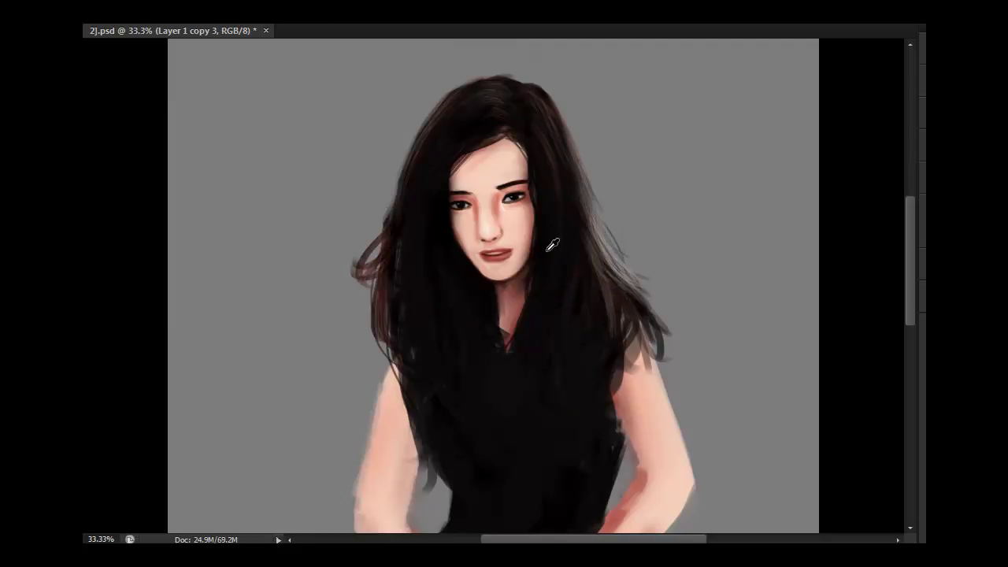
left_click_drag(619, 364, 625, 414)
left_click_drag(520, 291, 501, 351)
left_click_drag(385, 266, 381, 337)
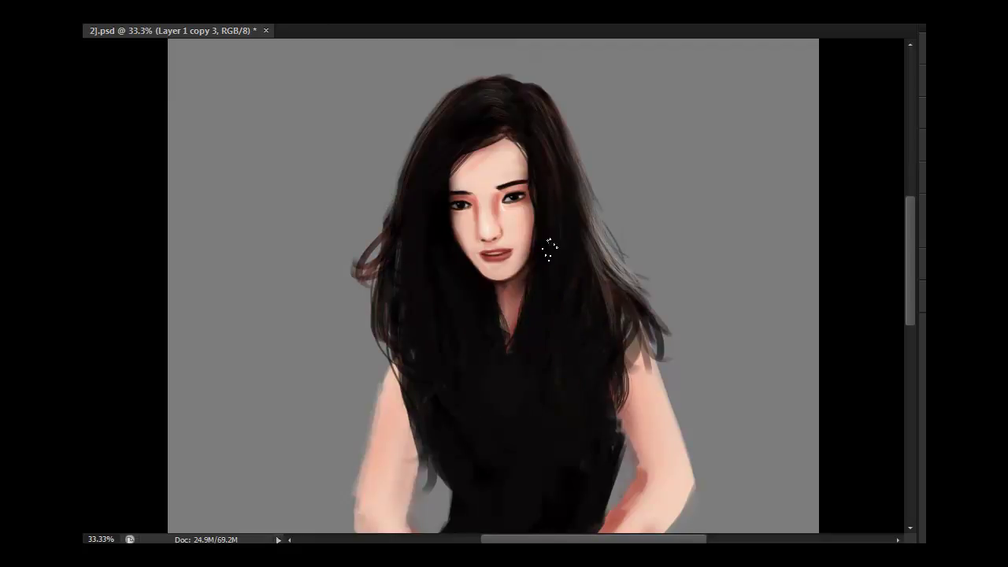
- Paint light grey highlight strands down the right hair and near the crown
left_click_drag(584, 251, 598, 299)
left_click_drag(575, 181, 654, 331)
left_click_drag(604, 235, 642, 283)
mouse_move(587, 209)
left_mouse_down()
mouse_move(553, 111)
mouse_move(526, 91)
mouse_move(443, 102)
left_mouse_up()
left_click_drag(659, 358, 614, 274)
left_click_drag(616, 319, 586, 258)
left_click_drag(581, 222, 540, 152)
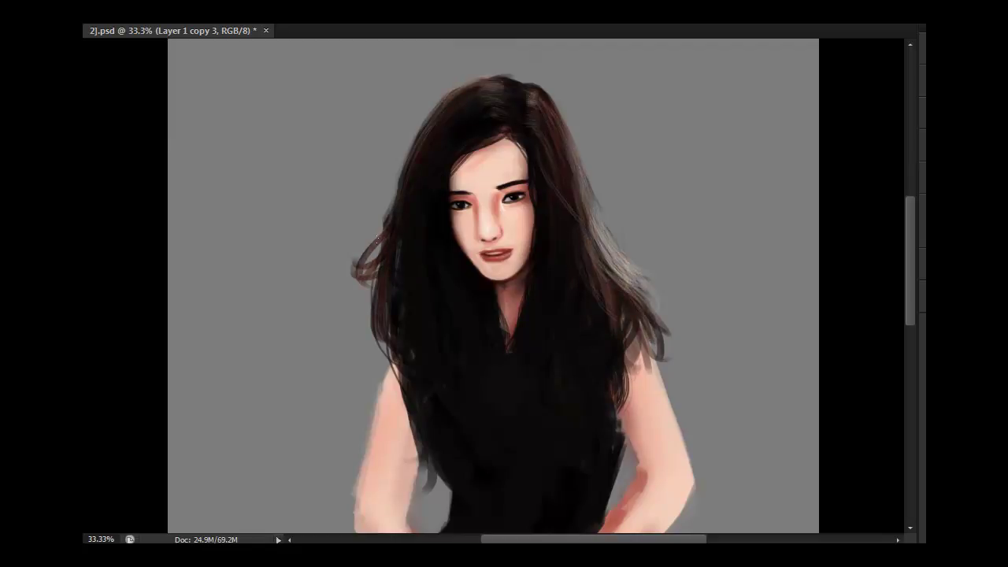
- Lighten strands along the left and lower right hair and across the top
left_click_drag(379, 236, 363, 351)
left_click_drag(396, 221, 354, 276)
left_click_drag(403, 170, 377, 300)
left_click_drag(655, 303, 611, 398)
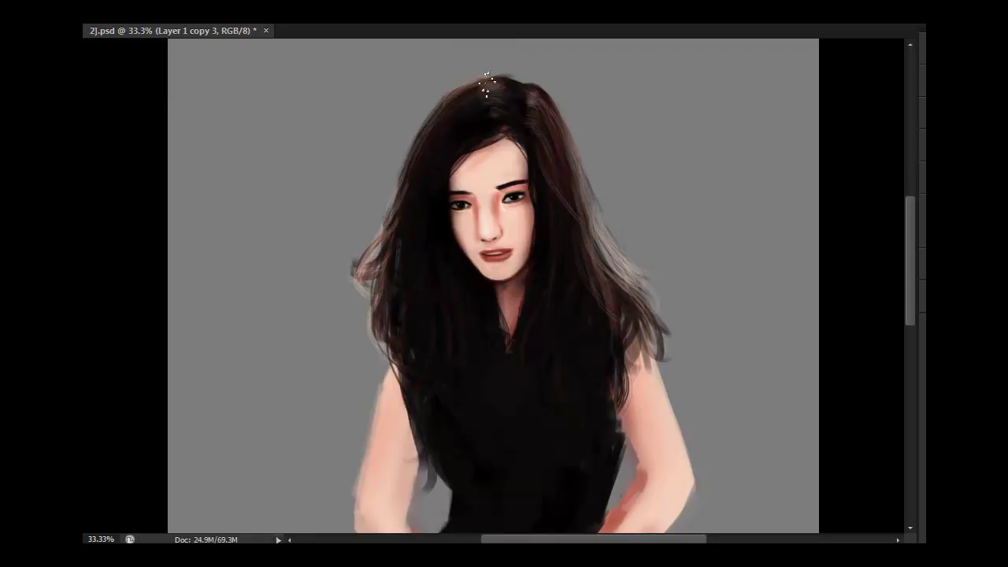
left_click_drag(502, 79, 438, 108)
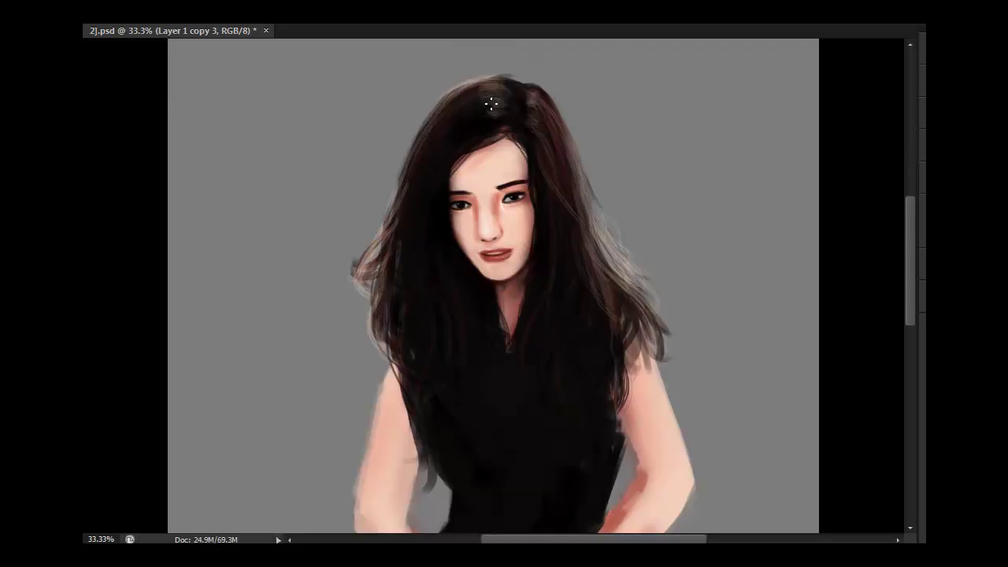
- Paint a dark strand over the forehead and deepen the temple, chin and neck shading
mouse_move(501, 138)
left_mouse_down()
mouse_move(454, 169)
mouse_move(489, 236)
left_mouse_up()
left_click_drag(477, 272, 508, 280)
left_click_drag(523, 143, 516, 177)
left_click_drag(468, 156, 456, 189)
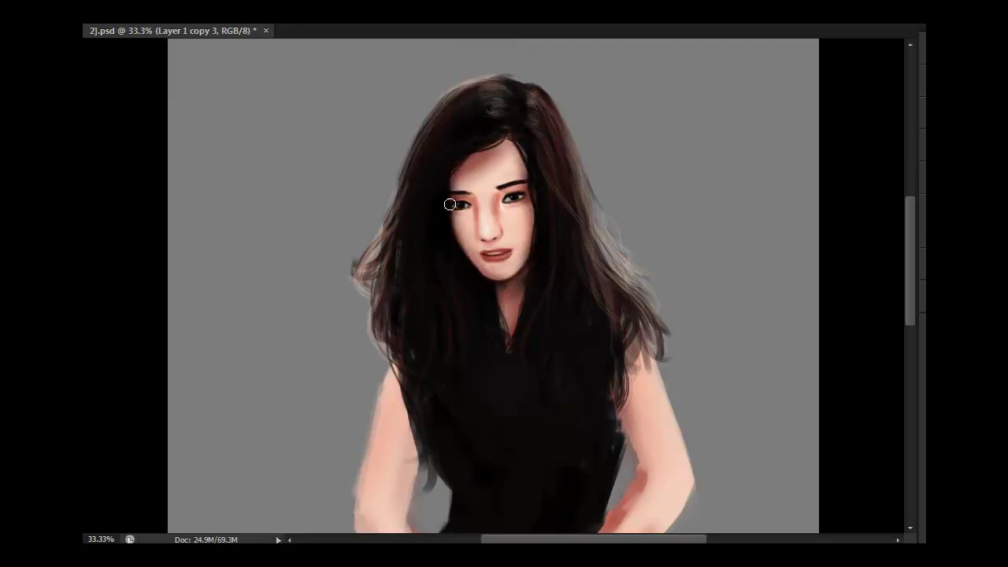
- Extend the right eyeliner and shade the lips and under the nose, then shrink the brush
key("ctrl+plus")
key("ctrl+plus")
left_click_drag(565, 96, 559, 104)
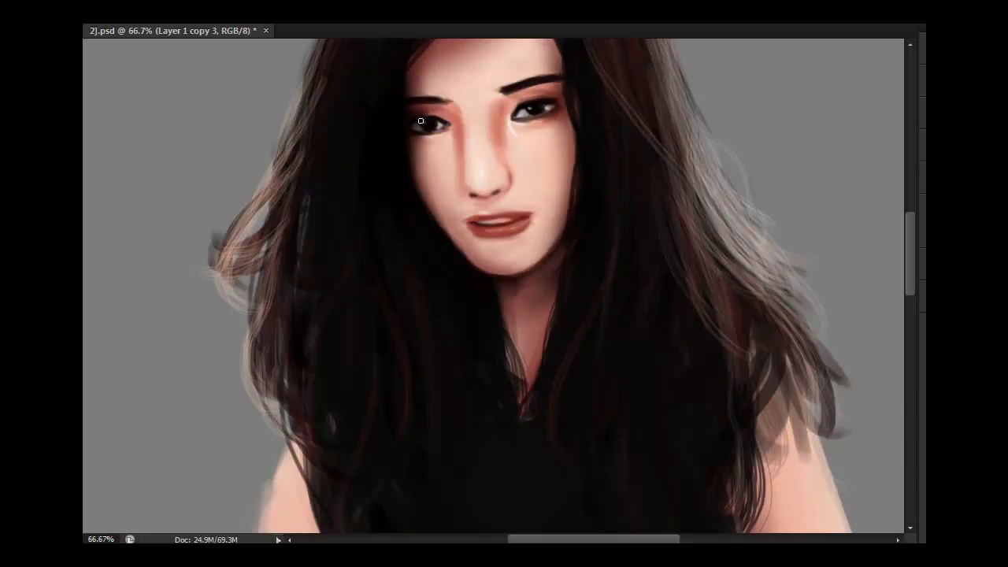
left_click_drag(471, 228, 511, 236)
mouse_move(473, 201)
left_mouse_down()
mouse_move(496, 203)
mouse_move(458, 166)
left_mouse_up()
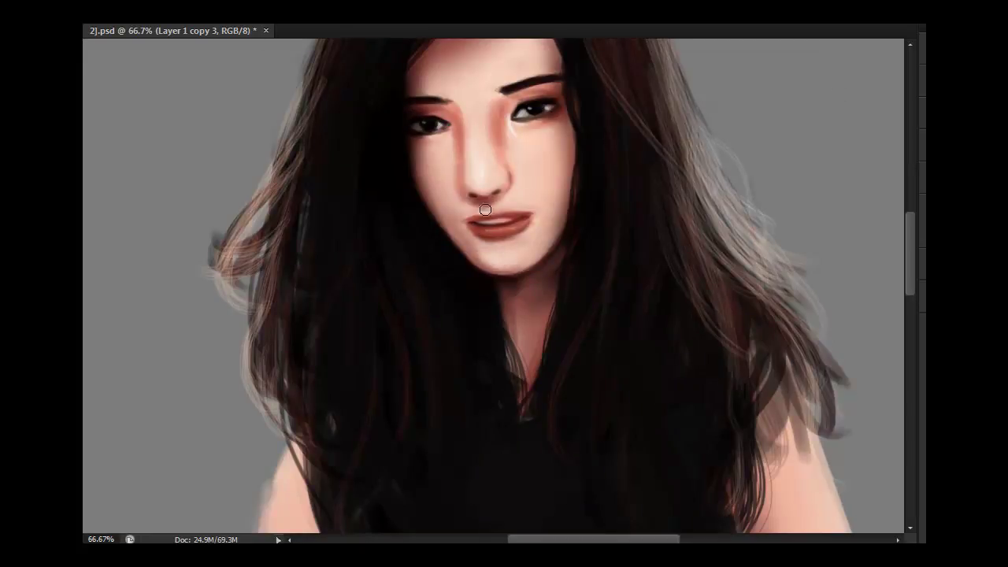
key("ctrl+minus")
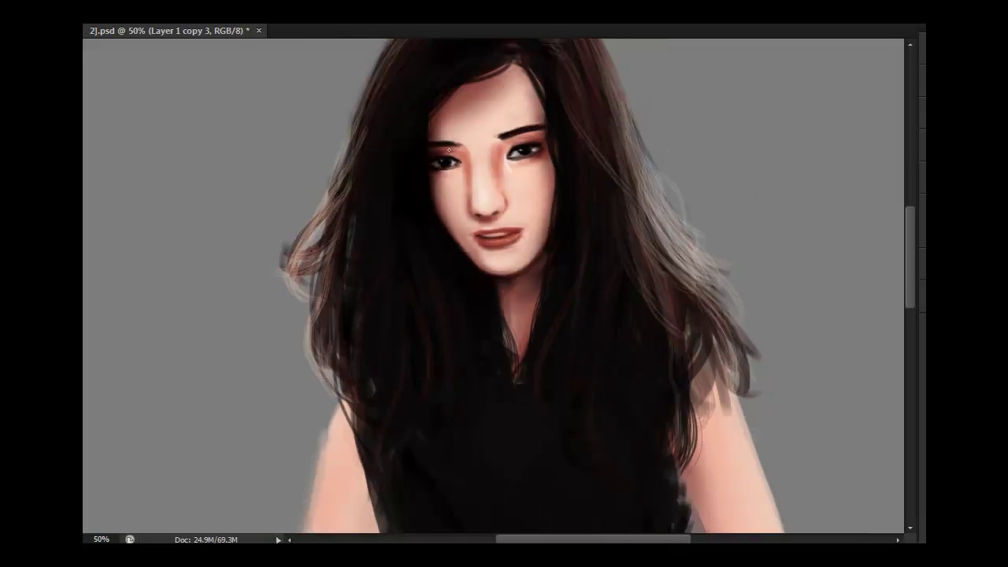
key("bracketleft")
key("bracketleft")
key("bracketleft")
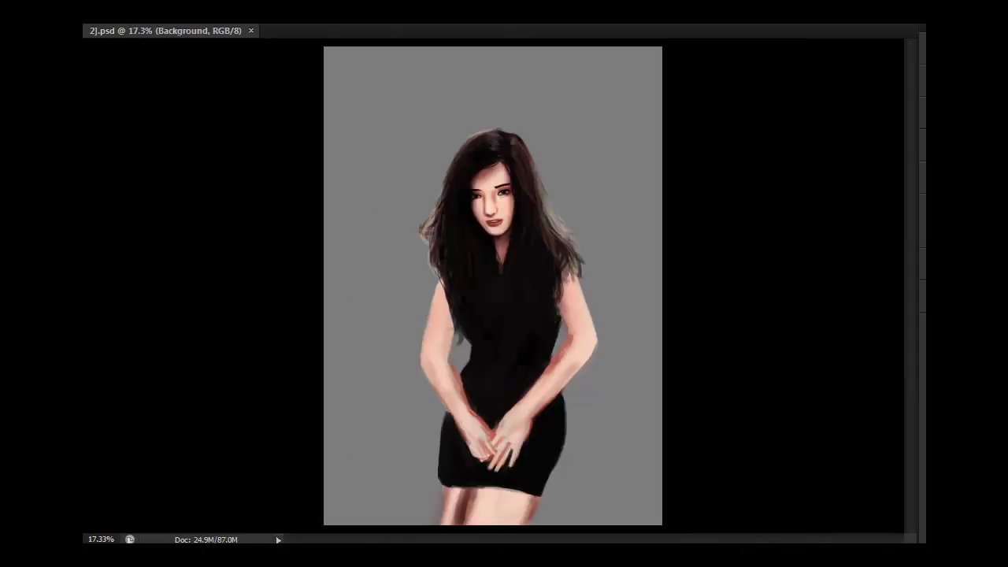
- Pick a soft brush preset and paint the white railing and its posts behind the figure
right_click(271, 48)
left_click(184, 130)
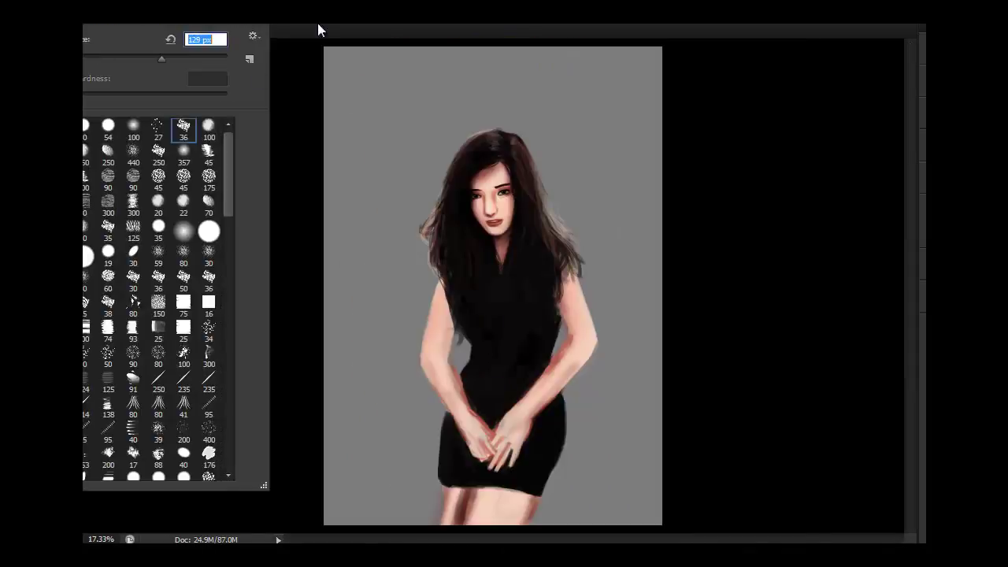
left_click_drag(327, 303, 578, 363)
left_click_drag(326, 296, 425, 323)
mouse_move(583, 364)
left_mouse_down()
mouse_move(661, 383)
mouse_move(602, 523)
left_mouse_up()
left_click_drag(644, 390, 643, 523)
left_click_drag(385, 330, 385, 523)
left_click_drag(425, 337, 425, 523)
left_click_drag(342, 314, 342, 524)
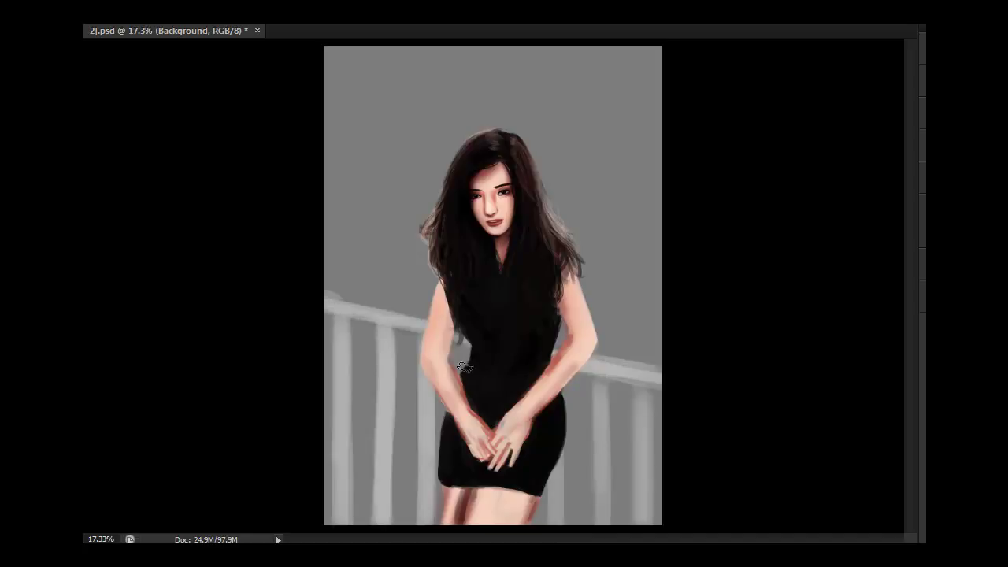
- Paint a dark door frame at the upper right and green foliage blocks around the background
left_click_drag(605, 63, 604, 197)
mouse_move(535, 49)
left_mouse_down()
mouse_move(597, 295)
mouse_move(634, 229)
left_mouse_up()
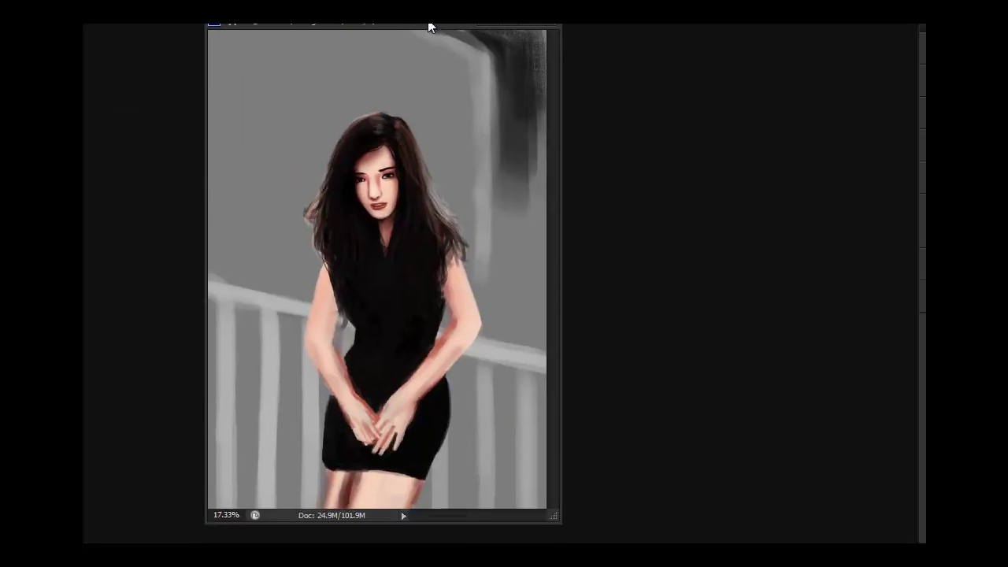
left_click_drag(637, 358, 647, 123)
left_click_drag(619, 393, 622, 476)
left_click_drag(630, 291, 630, 342)
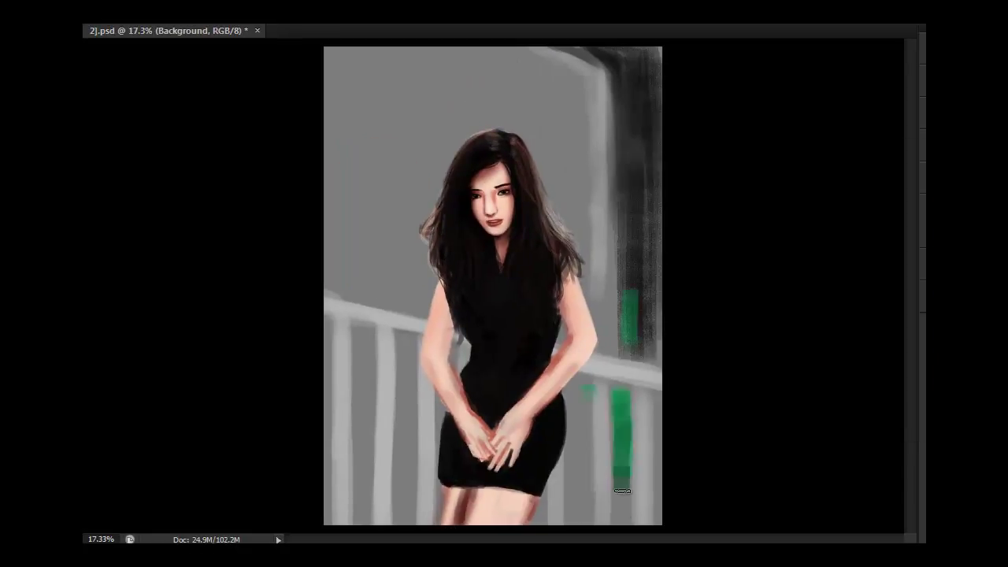
left_click_drag(579, 472, 579, 521)
left_click_drag(580, 380, 580, 414)
mouse_move(368, 88)
left_mouse_down()
mouse_move(339, 126)
mouse_move(339, 165)
left_mouse_up()
left_click_drag(378, 118, 393, 189)
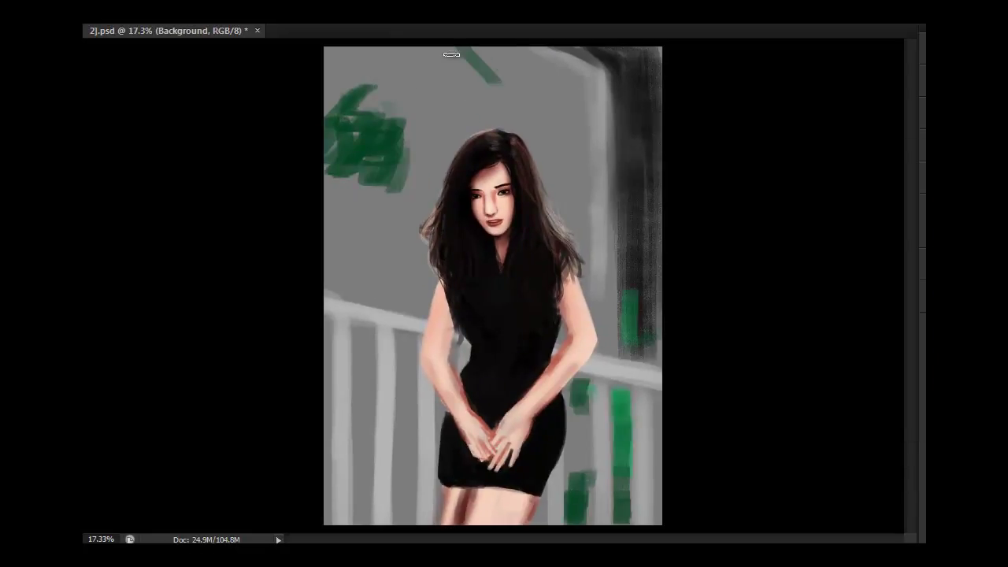
left_click_drag(472, 55, 453, 153)
mouse_move(519, 51)
left_mouse_down()
mouse_move(563, 170)
mouse_move(599, 169)
left_mouse_up()
- Add a white arch, pink flowers on the left, and dark and grey shading strokes
left_click_drag(347, 236, 417, 228)
left_click(732, 196)
left_click_drag(354, 136, 366, 205)
left_click_drag(381, 166, 398, 208)
left_click_drag(358, 154, 364, 209)
left_click_drag(389, 78, 406, 201)
left_click_drag(339, 63, 460, 87)
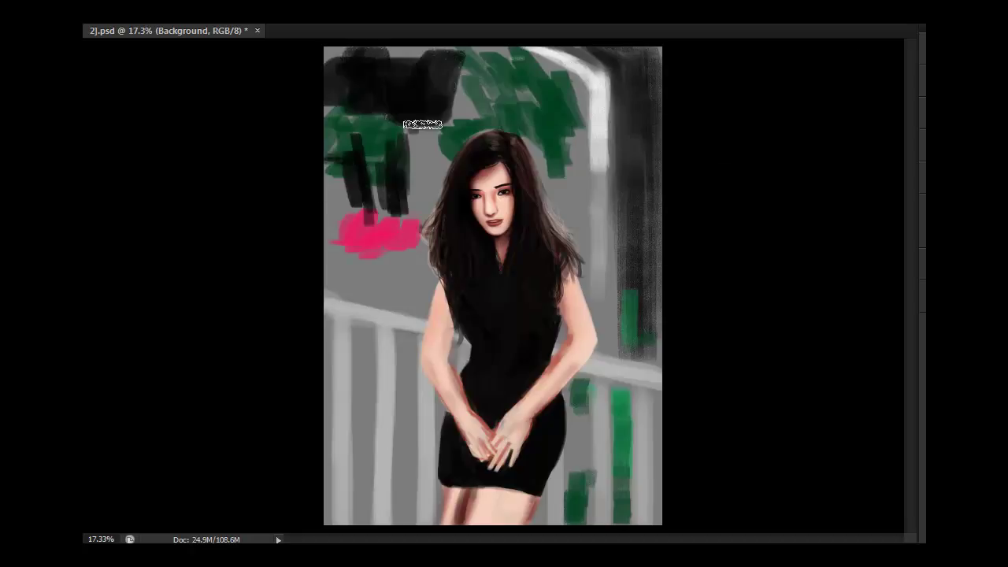
left_click_drag(330, 254, 390, 251)
left_click_drag(335, 277, 377, 276)
- Paint dark-green foliage over the lower-left railing and upper left, plus more pink flowers
left_click_drag(361, 402, 358, 521)
left_click_drag(403, 449, 377, 429)
left_click_drag(394, 473, 323, 437)
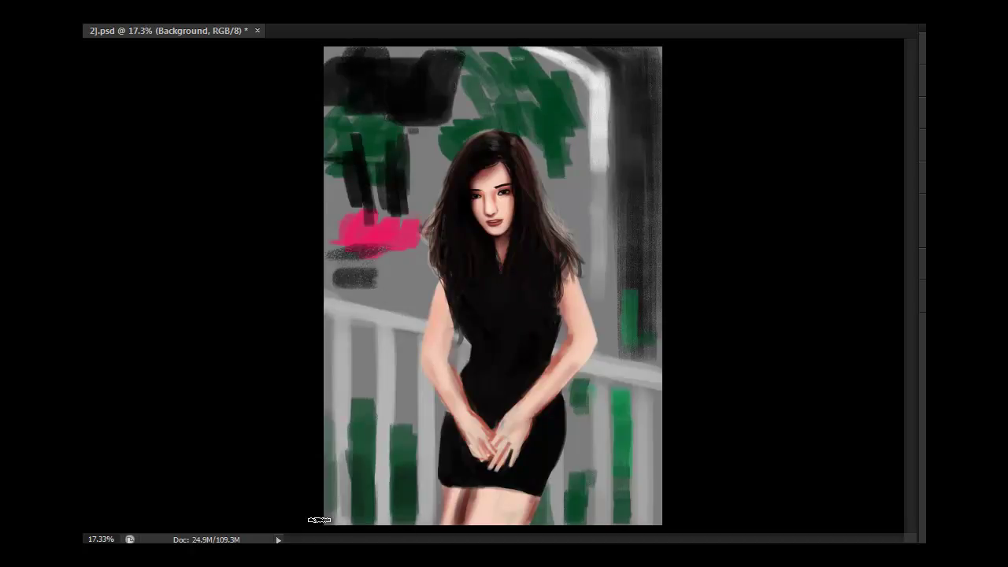
left_click_drag(331, 354, 331, 521)
left_click_drag(347, 87, 351, 177)
mouse_move(339, 51)
left_mouse_down()
mouse_move(444, 123)
mouse_move(393, 161)
left_mouse_up()
left_click_drag(327, 259, 429, 252)
- Add light-grey railing strokes, pink flowers on the lower-left railing and light strokes across the foliage
left_click_drag(548, 193, 614, 217)
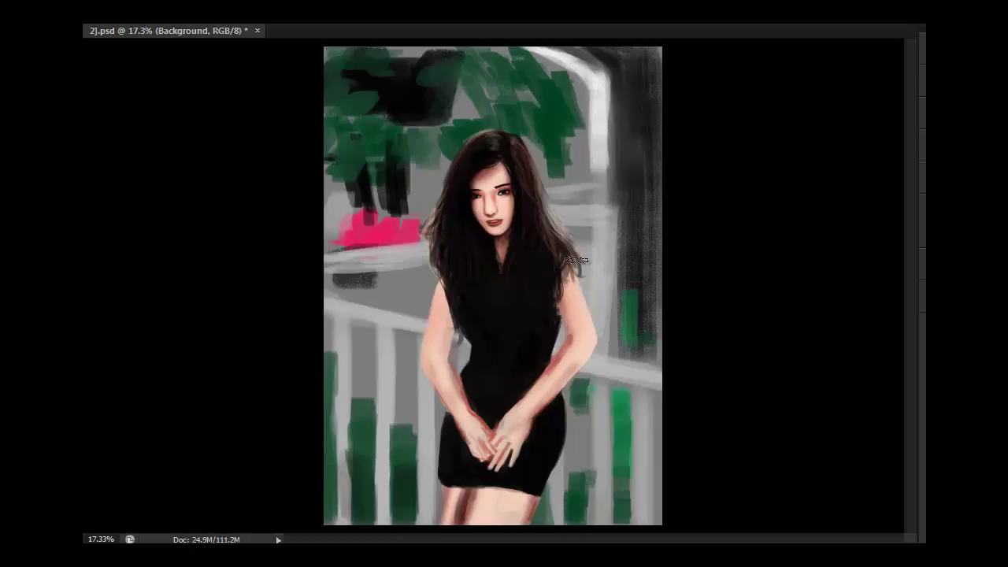
left_click_drag(351, 307, 453, 284)
left_click_drag(331, 275, 433, 272)
left_click_drag(327, 189, 354, 229)
left_click_drag(364, 346, 364, 508)
left_click_drag(401, 338, 401, 504)
left_click_drag(331, 323, 417, 347)
left_click_drag(421, 145, 586, 142)
left_click_drag(457, 55, 536, 75)
left_click_drag(324, 98, 449, 236)
- Paint green and grey background to the right of the figure and beside the arm
left_click_drag(573, 176, 551, 102)
left_click_drag(618, 236, 658, 338)
left_click_drag(578, 405, 579, 477)
left_click_drag(551, 212, 606, 307)
- Fill green beside the hair and apply a Gaussian Blur of radius 33.2 to the background
left_click_drag(532, 185, 578, 221)
left_click_drag(575, 268, 564, 325)
key("ctrl+alt+f")
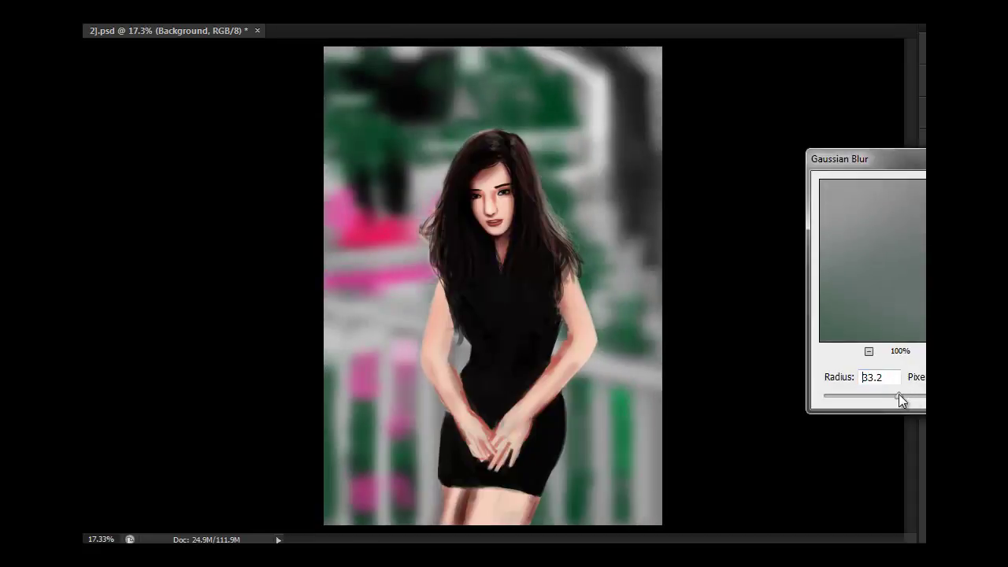
key("Return")
- On a new layer, paint a crisp white diagonal rail with six posts below it
key("ctrl+shift+alt+n")
left_click_drag(373, 318, 662, 372)
left_click_drag(386, 329, 386, 524)
left_click_drag(344, 318, 344, 523)
left_click_drag(431, 400, 431, 524)
left_click_drag(604, 370, 605, 523)
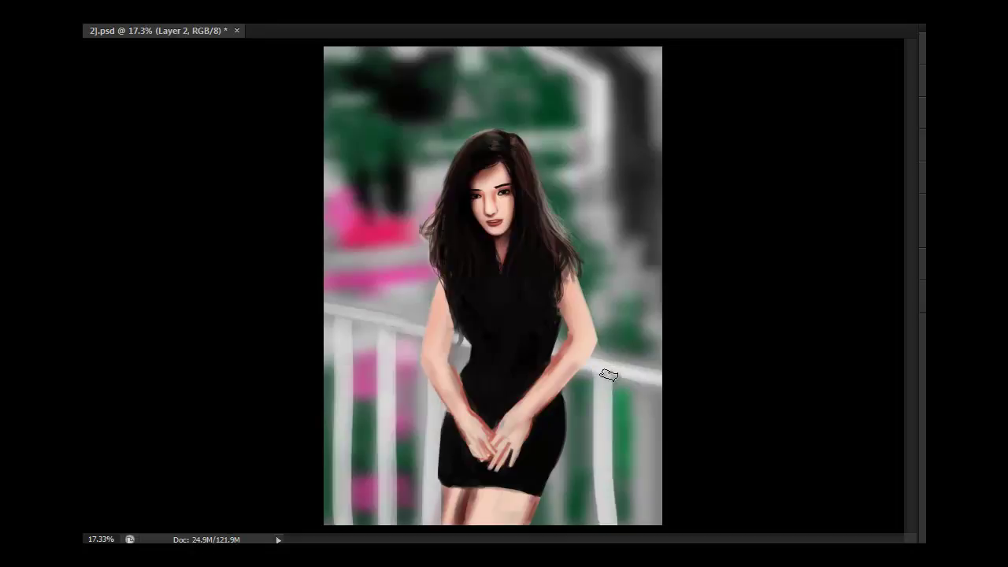
left_click_drag(646, 382, 646, 524)
left_click_drag(555, 437, 555, 523)
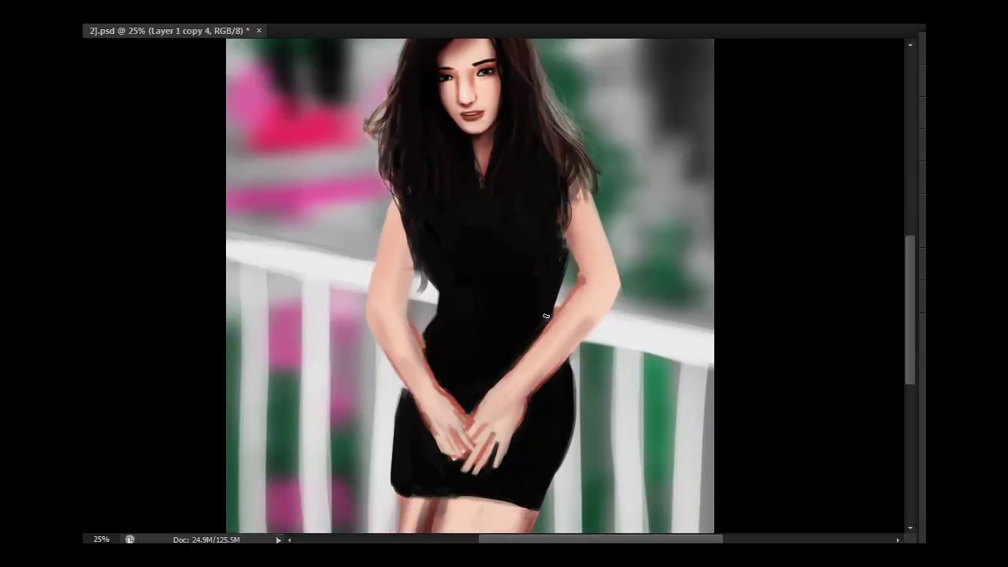
- Brighten the arm along the dress edge and crop the bottom of the canvas
left_click_drag(433, 335, 416, 415)
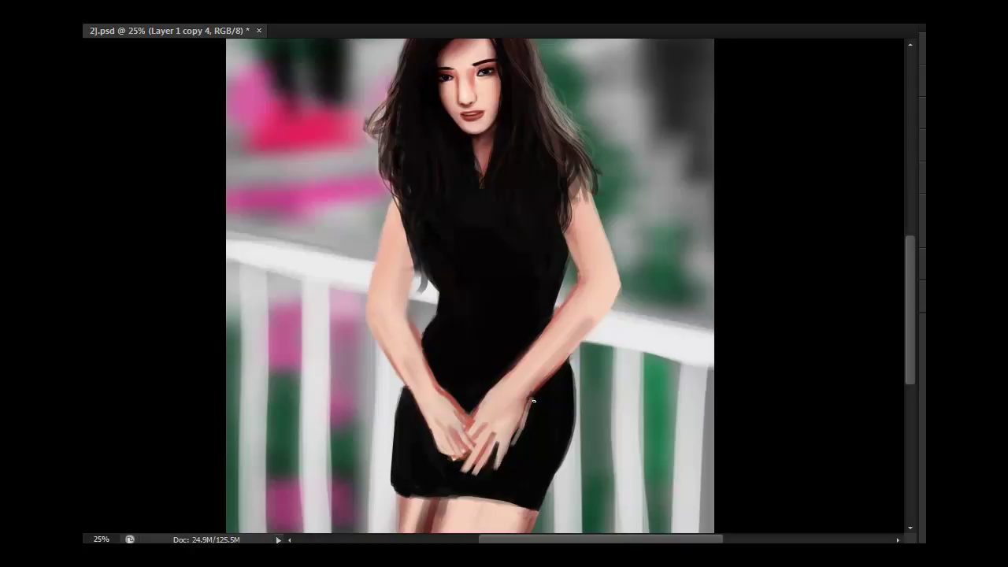
left_click_drag(492, 443, 500, 385)
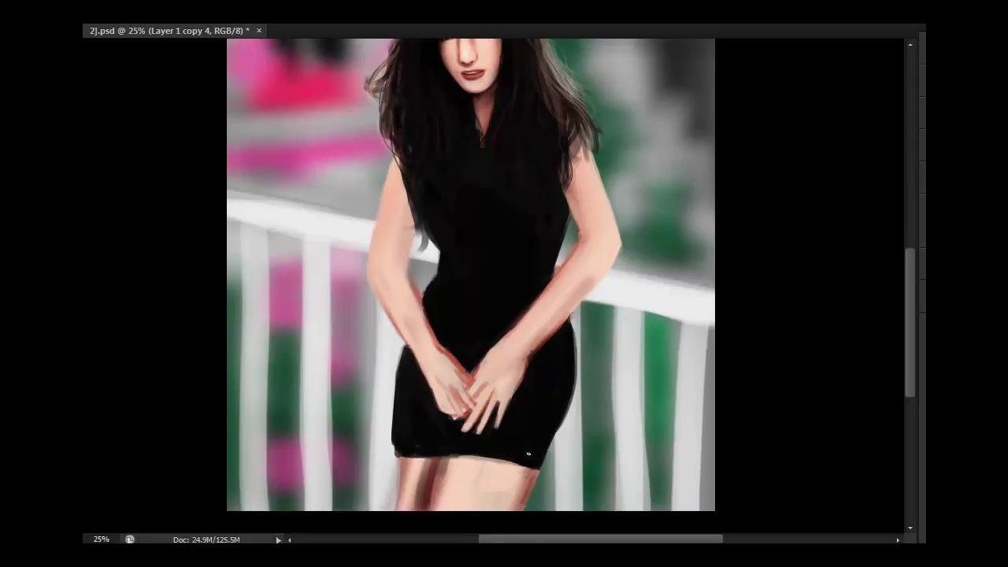
key("c")
left_click_drag(479, 488, 478, 468)
key("Return")
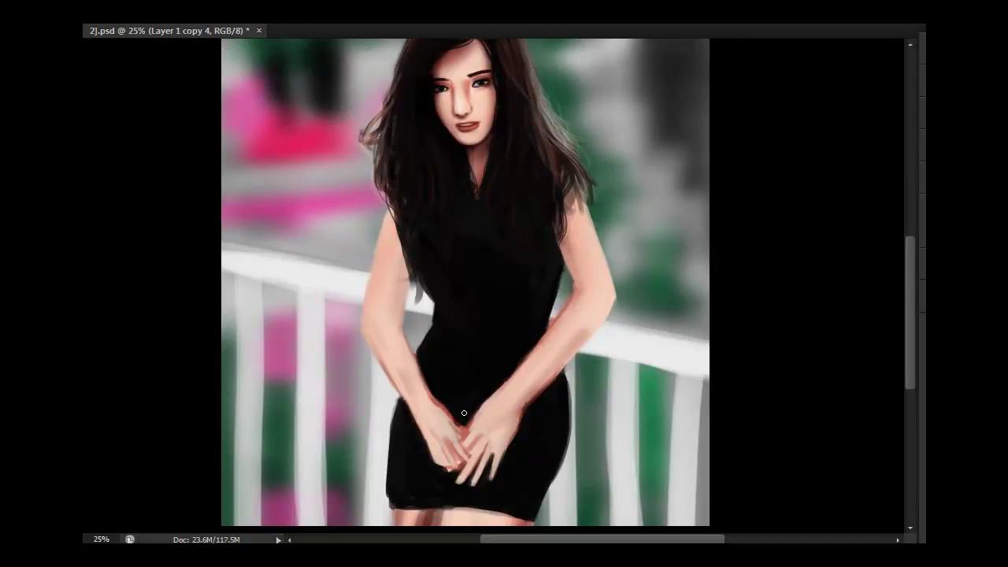
- At 33.3% zoom, highlight the outer right arm, inner arm and left arm edges
key("ctrl+plus")
left_click_drag(603, 154, 652, 296)
left_click_drag(369, 259, 367, 370)
left_click_drag(580, 247, 571, 302)
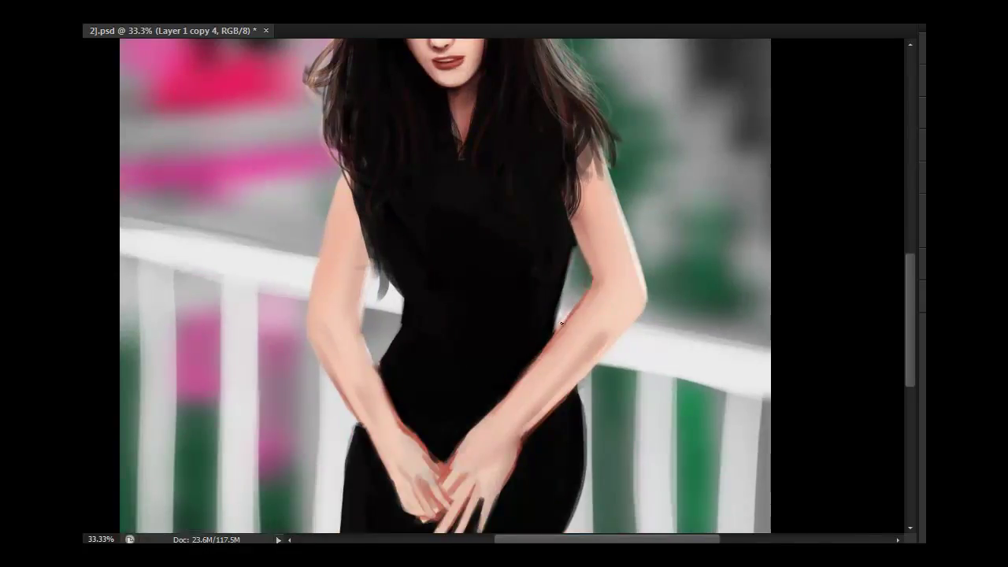
- Zoom to 50% on the hands and separate the clasped fingers with dark strokes
scroll(540, 429, "down", 3)
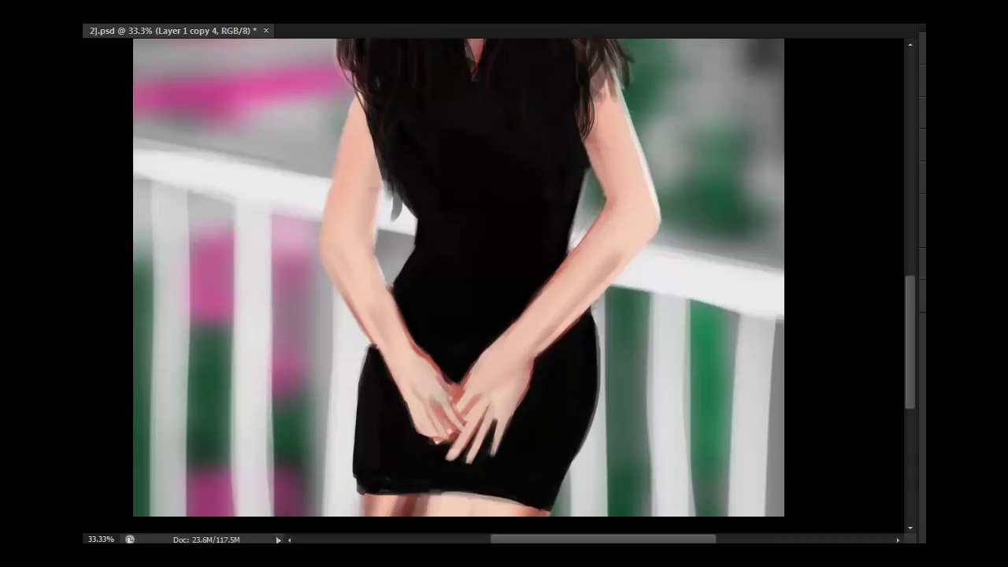
key("ctrl+plus")
scroll(483, 367, "down", 3)
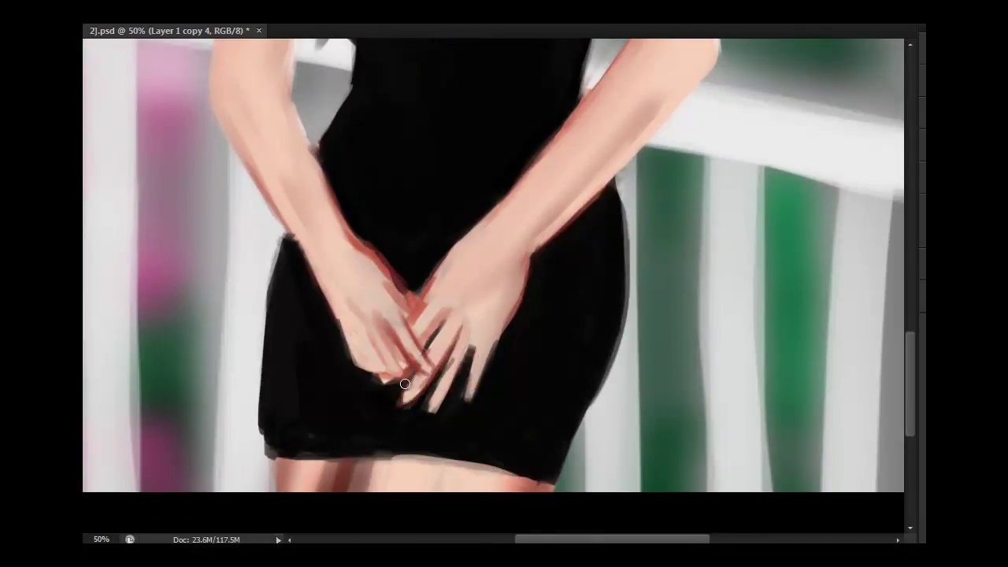
left_click_drag(450, 310, 416, 404)
left_click_drag(457, 339, 432, 375)
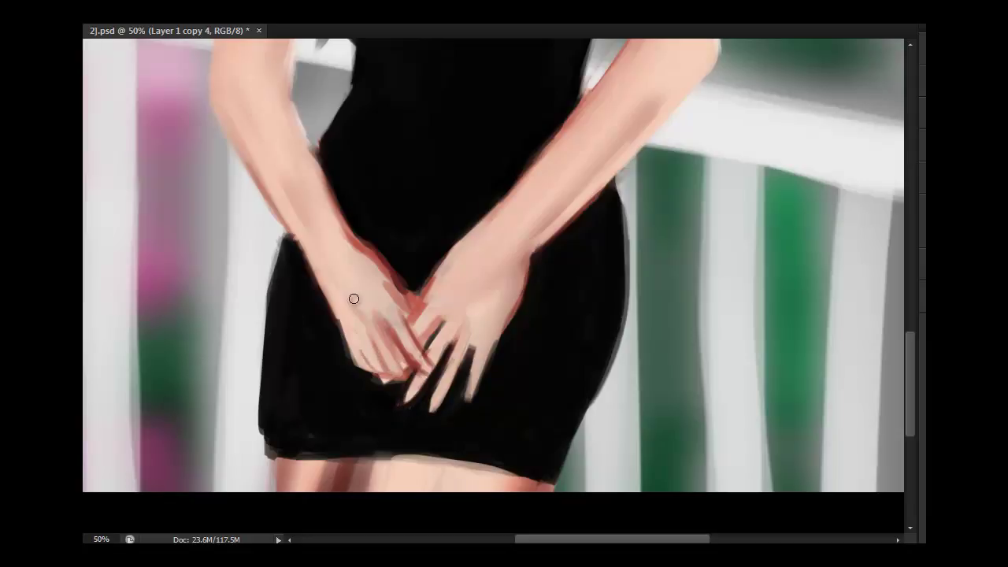
- Darken the dress's left and right edges and hem, then duplicate the figure layer
left_click_drag(627, 216, 624, 339)
left_click_drag(272, 418, 263, 457)
left_click_drag(282, 241, 265, 329)
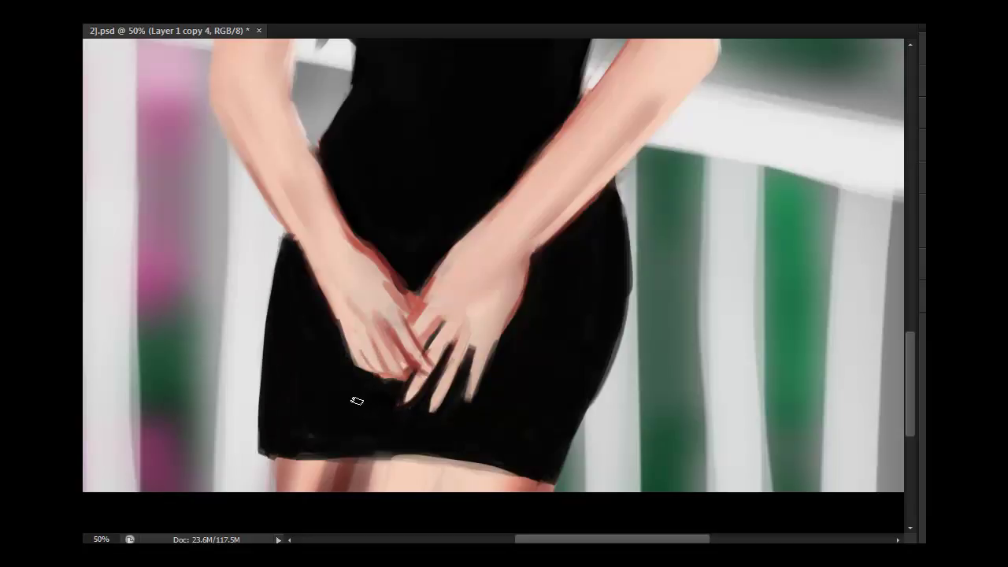
left_click_drag(302, 455, 460, 459)
left_click_drag(622, 287, 571, 445)
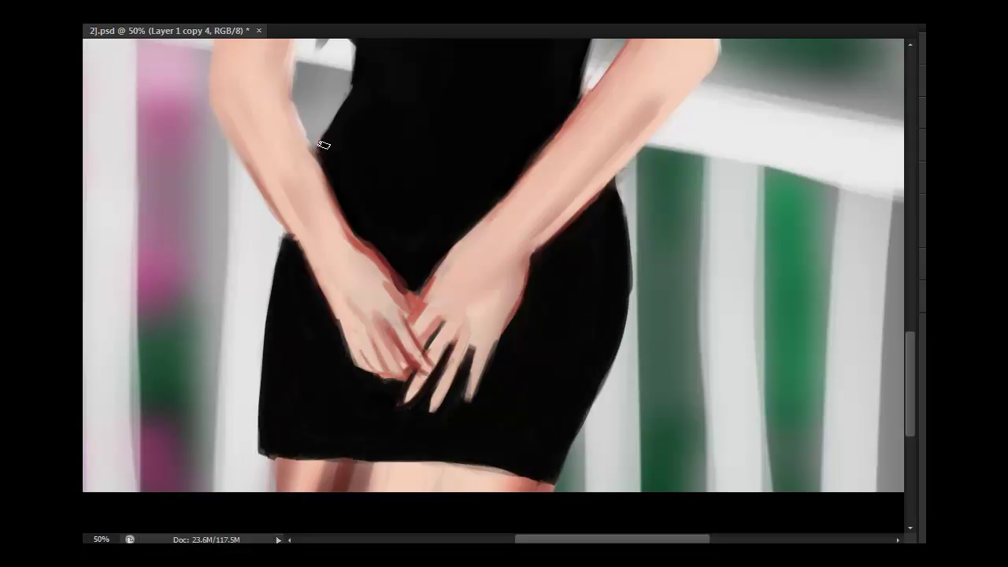
left_click_drag(287, 231, 282, 242)
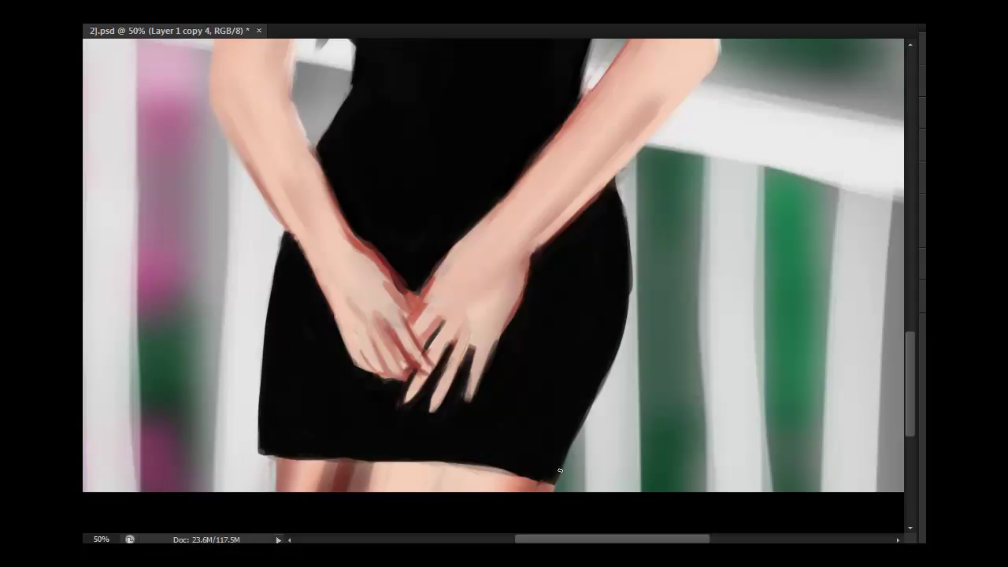
key("ctrl+minus")
key("ctrl+minus")
key("ctrl+plus")
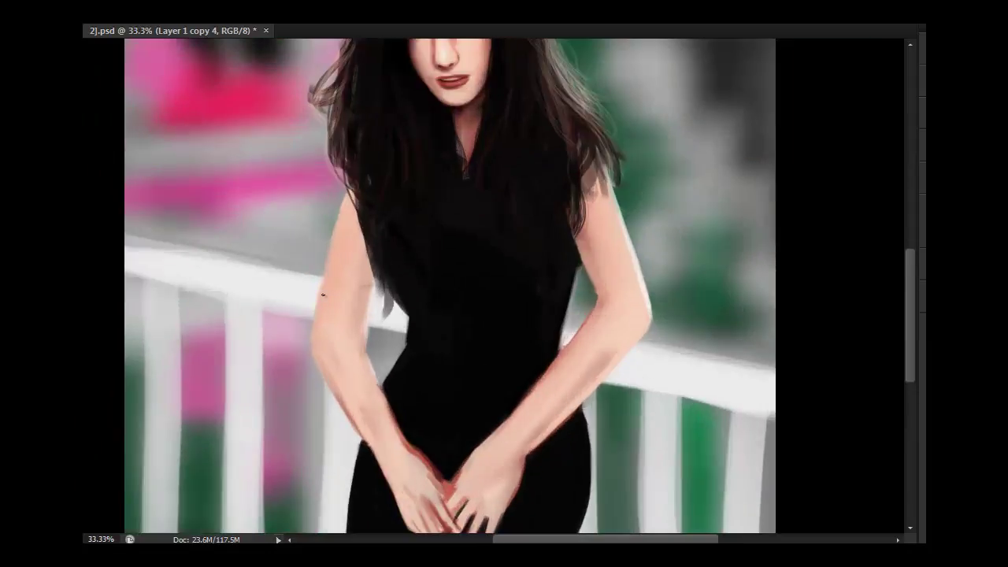
scroll(364, 117, "down", 1)
key("ctrl+j")
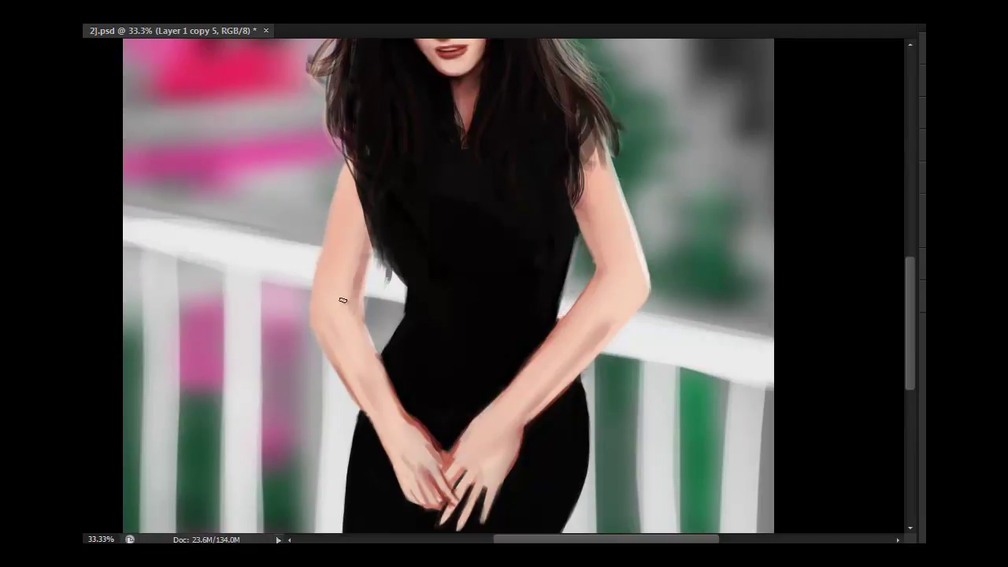
- Lighten the forearms, hands, right shoulder edge and left upper arm
key("ctrl+minus")
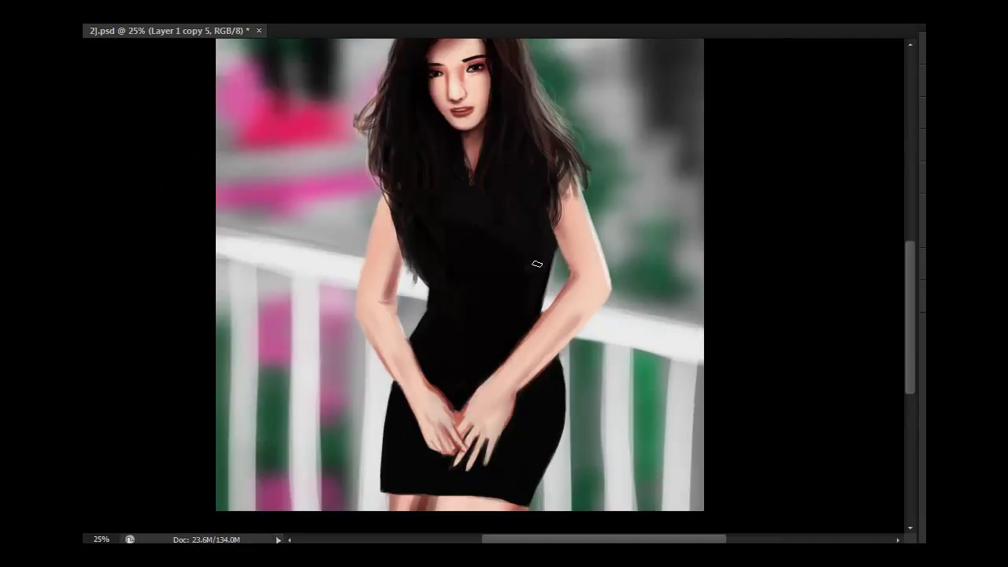
key("ctrl+minus")
key("ctrl+plus")
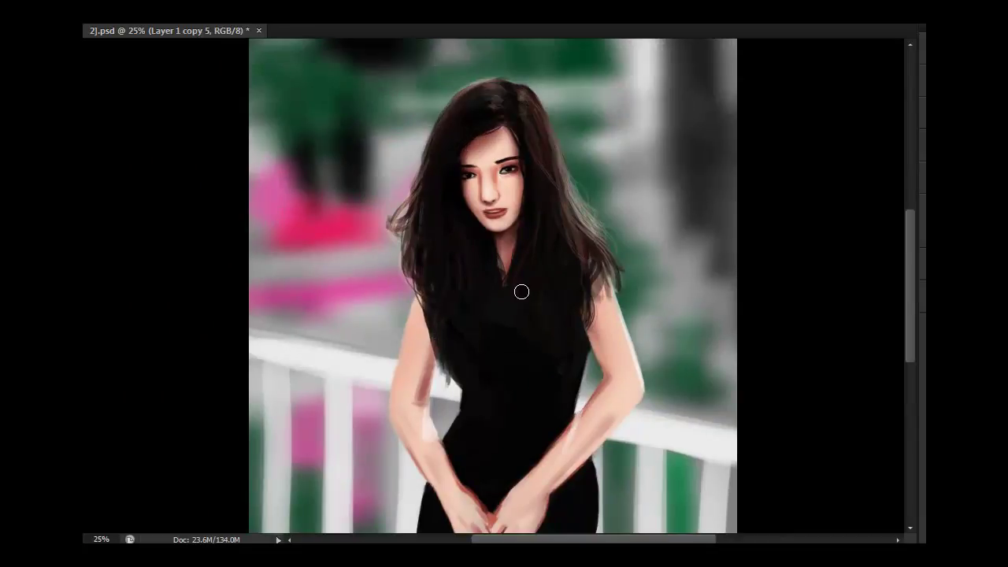
scroll(420, 368, "down", 3)
scroll(531, 268, "down", 3)
left_click_drag(438, 312, 457, 367)
left_click_drag(539, 331, 516, 378)
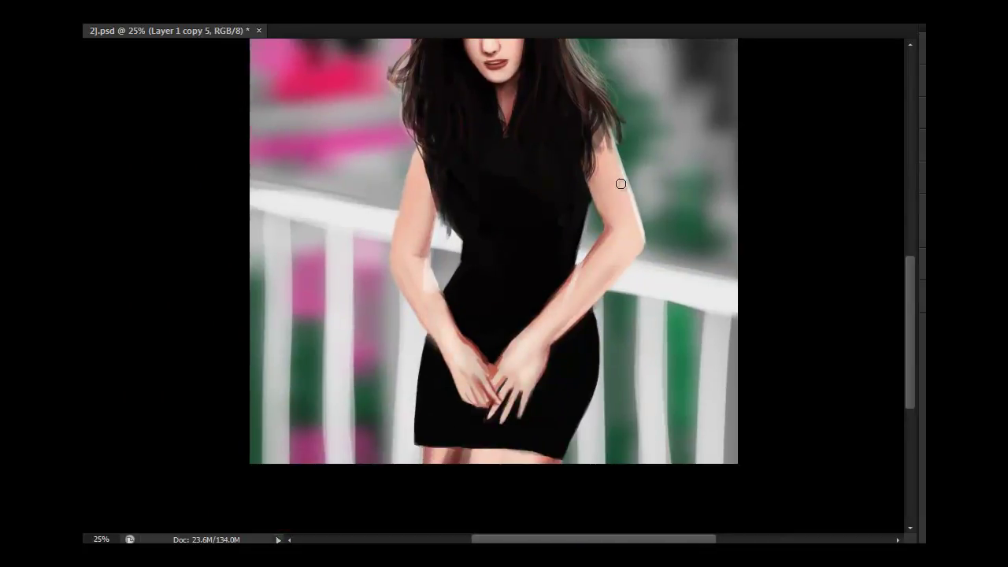
left_click_drag(630, 162, 609, 249)
left_click_drag(408, 180, 420, 334)
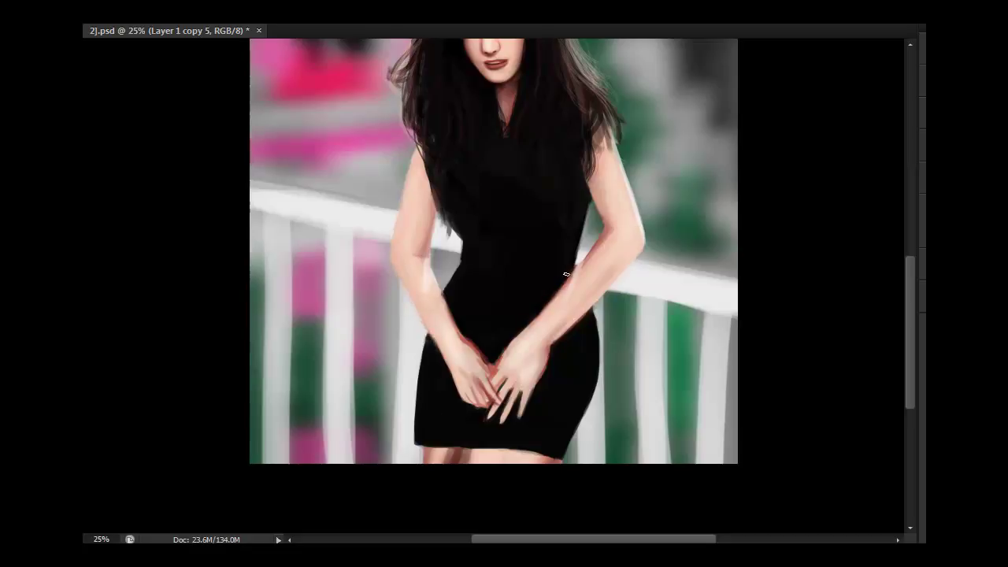
- Darken the hair edges over the right shoulder and along the left side
left_click_drag(630, 314, 630, 444)
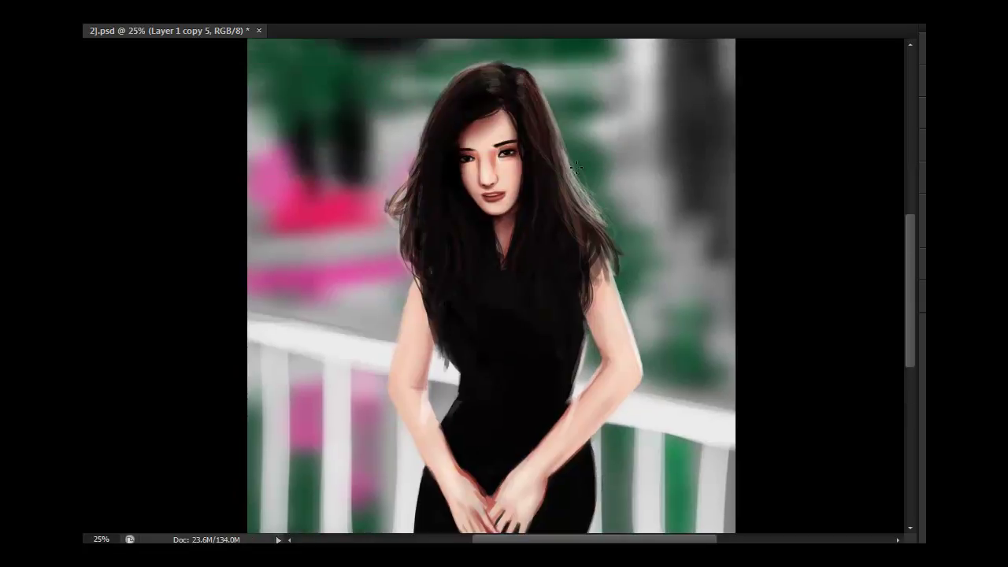
left_click_drag(586, 241, 594, 278)
left_click_drag(391, 189, 403, 272)
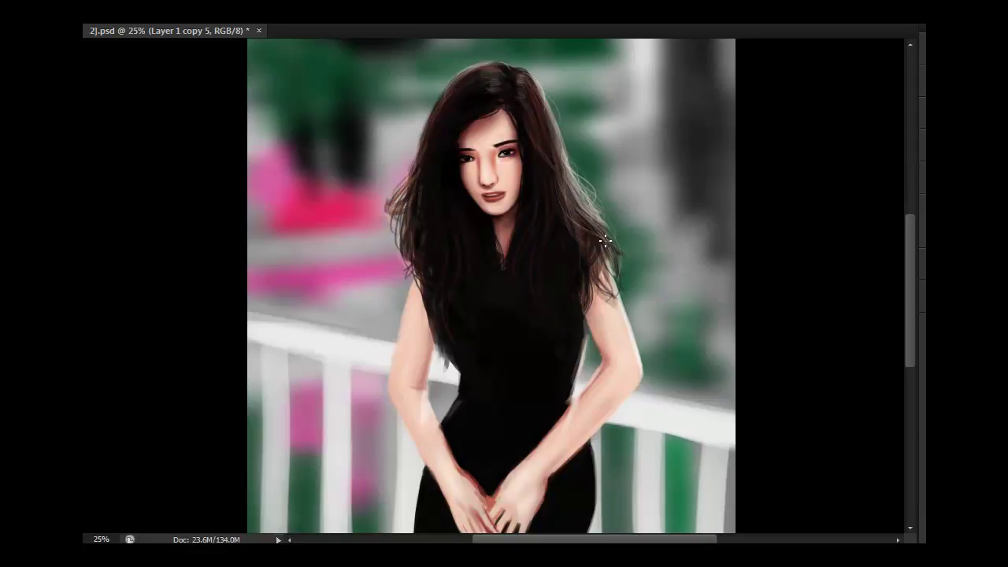
key("ctrl+minus")
scroll(503, 227, "up", 2)
scroll(544, 189, "up", 1)
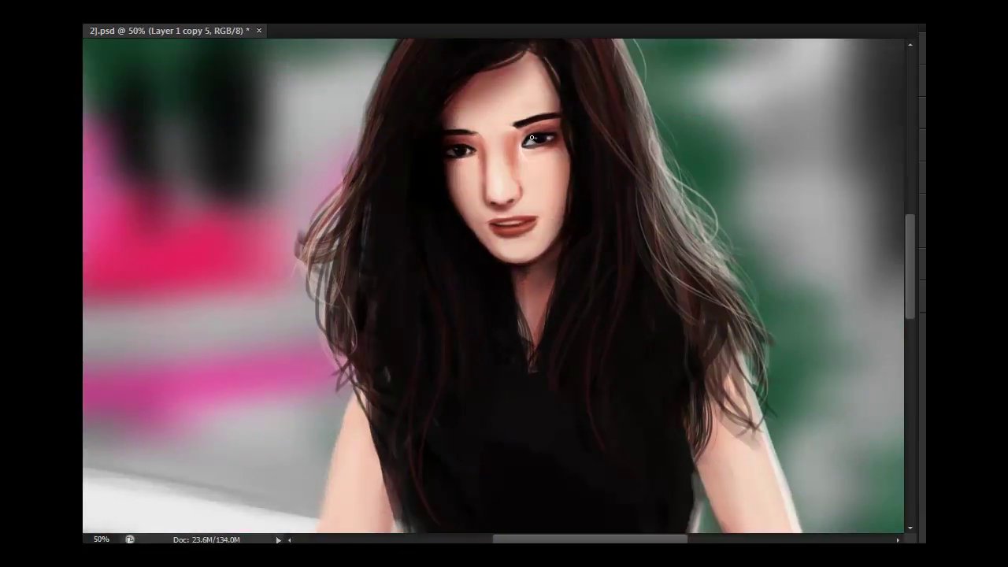
- Thin and arch the right eyebrow, then darken the chin shadow and cheek edge beside the nose
scroll(522, 140, "up", 1)
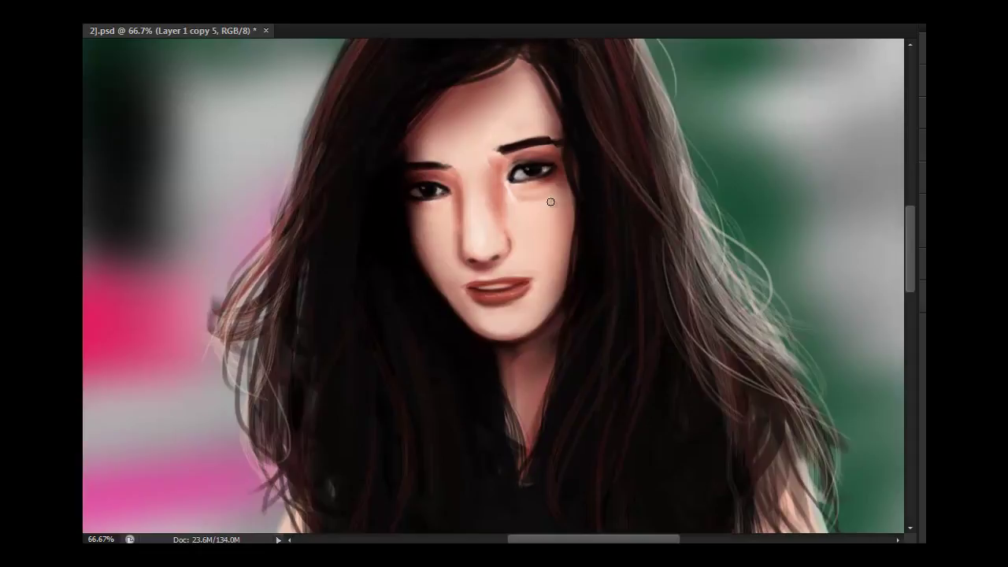
mouse_move(557, 148)
left_mouse_down()
mouse_move(493, 156)
mouse_move(565, 167)
left_mouse_up()
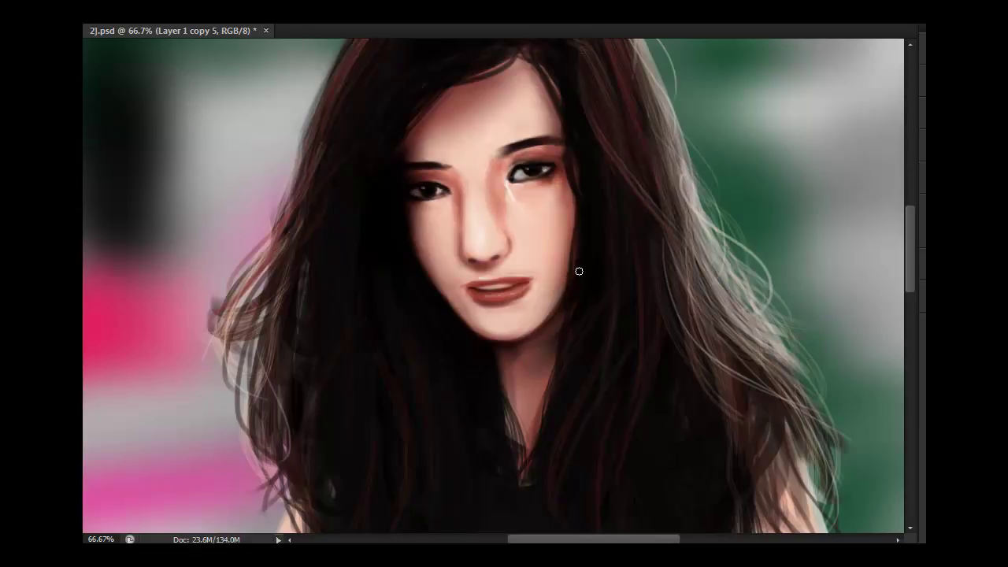
key("bracketleft")
key("bracketleft")
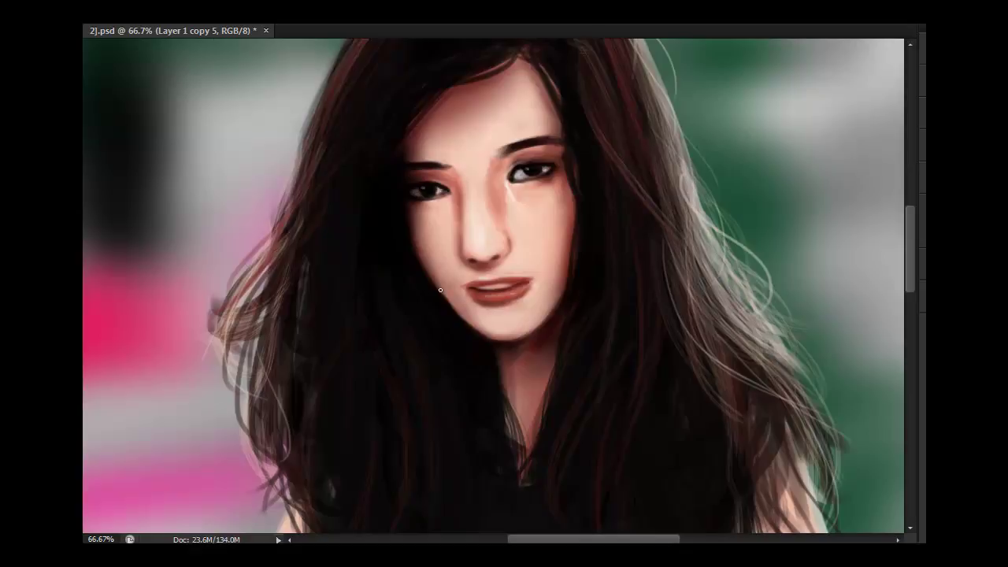
left_click_drag(475, 333, 460, 317)
left_click_drag(425, 246, 429, 279)
- Darken the left upper eyelid line and under-eye shadow, then flip the canvas horizontally
left_click_drag(407, 163, 449, 168)
left_click_drag(563, 185, 534, 201)
key("ctrl+shift+h")
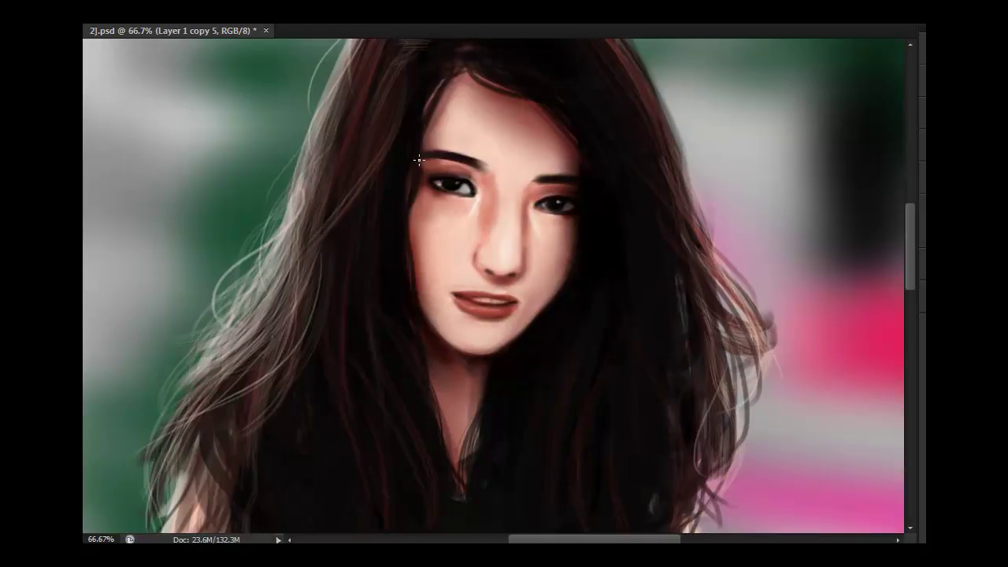
- Shade the left cheek under the eye with soft blush, resizing the brush as needed
key("ctrl+minus")
key("ctrl+minus")
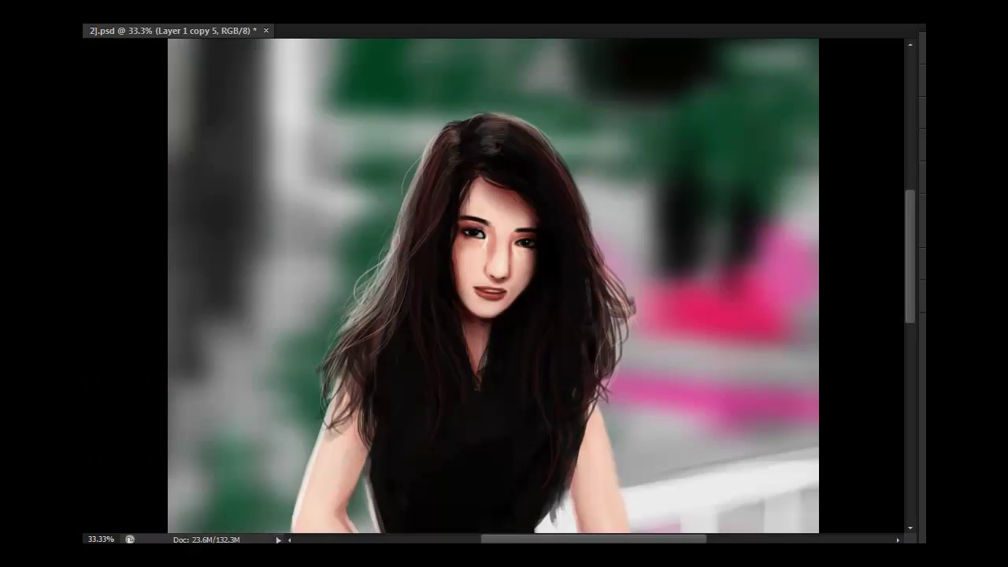
scroll(573, 333, "down", 1)
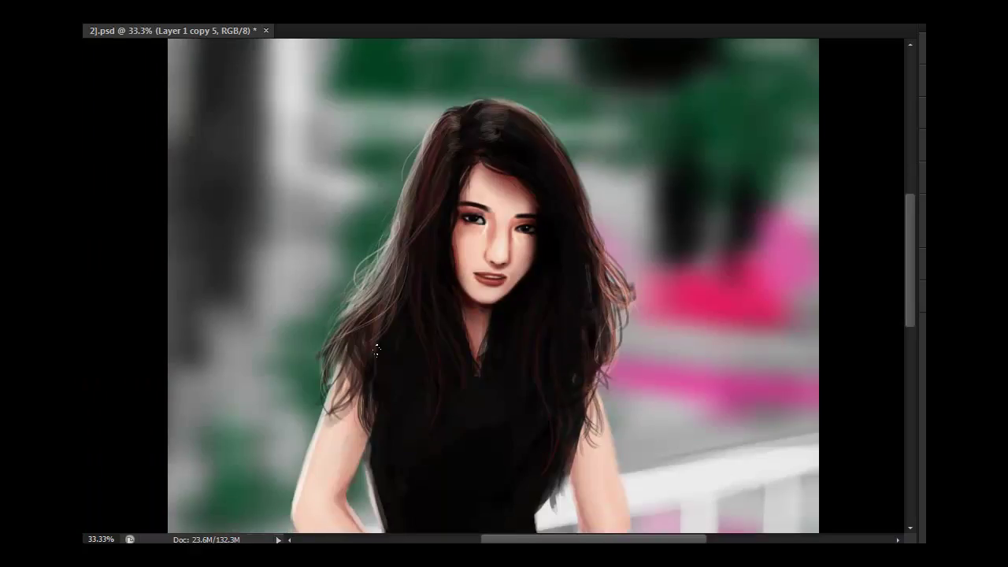
scroll(579, 393, "down", 2)
scroll(562, 473, "down", 1)
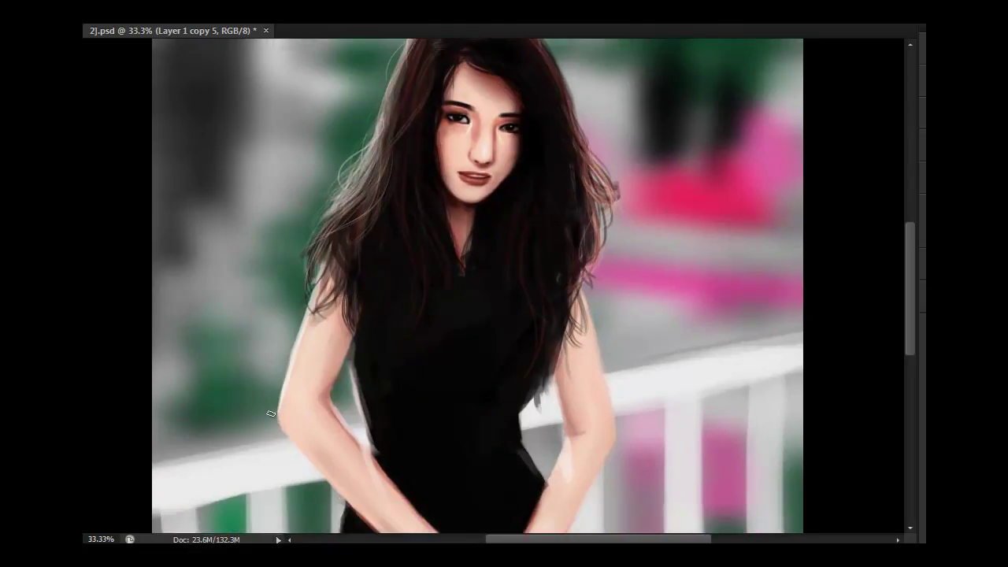
scroll(283, 370, "down", 2)
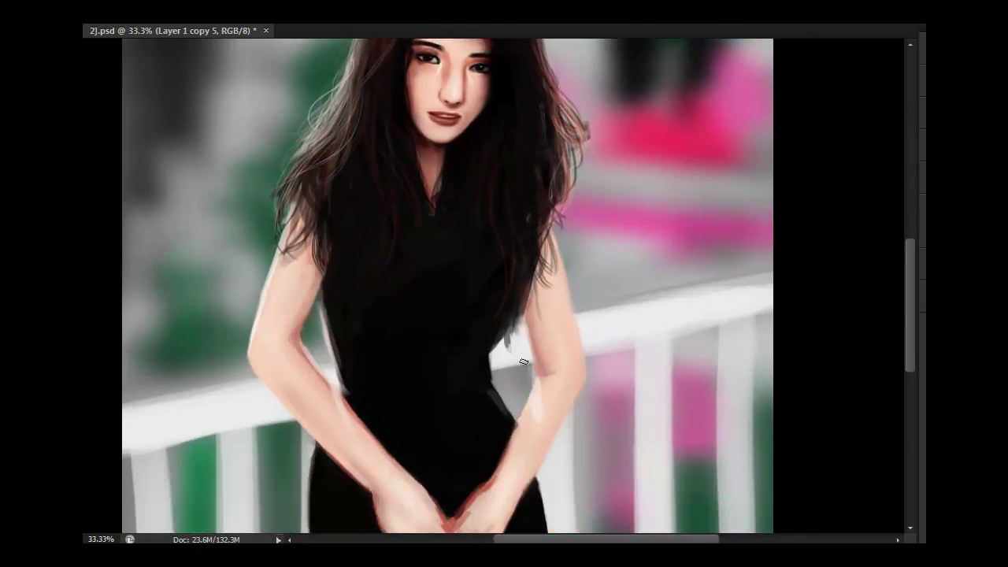
scroll(563, 423, "up", 1)
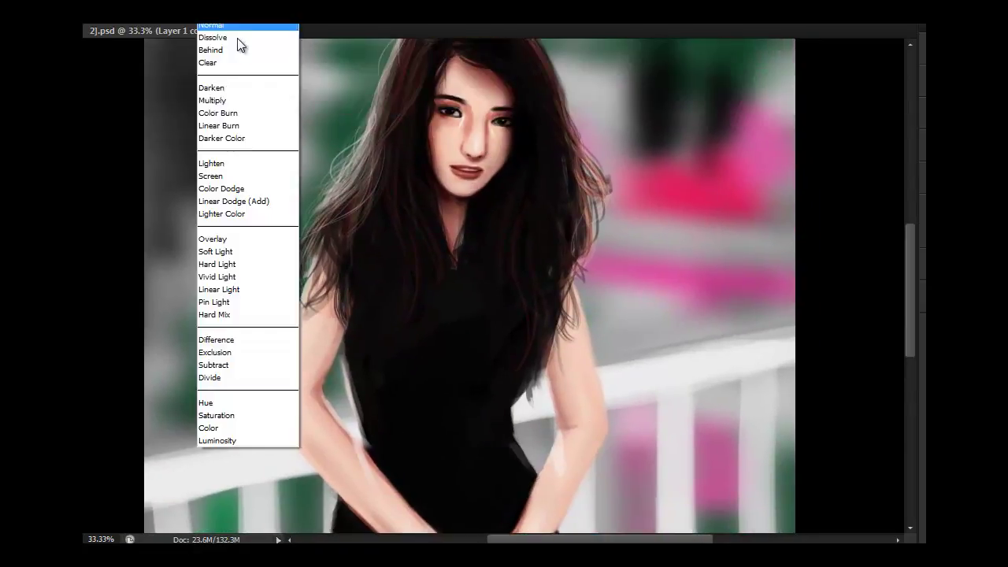
left_click(237, 38)
left_click_drag(457, 137, 446, 140)
key("[")
key("[")
key("[")
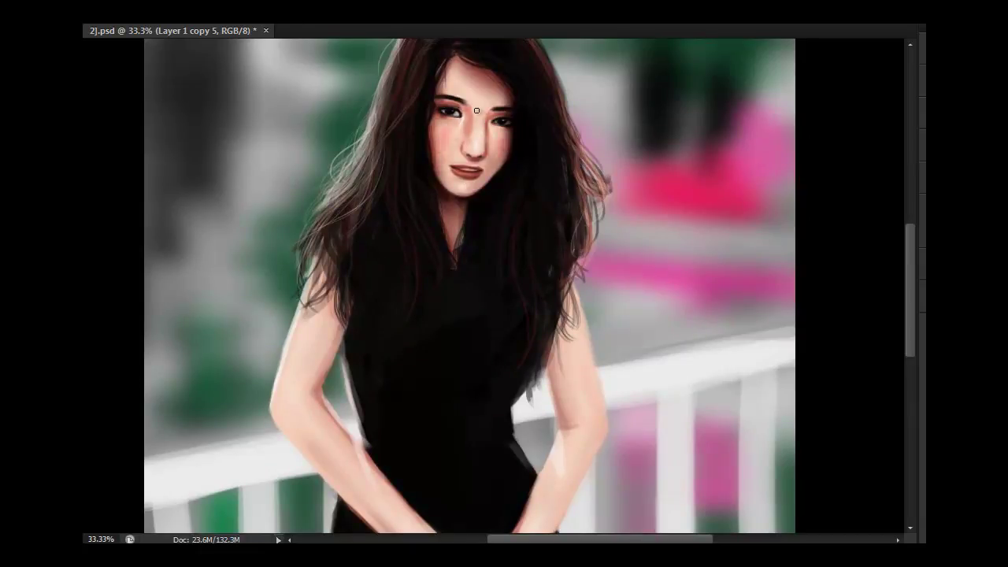
key("]")
key("]")
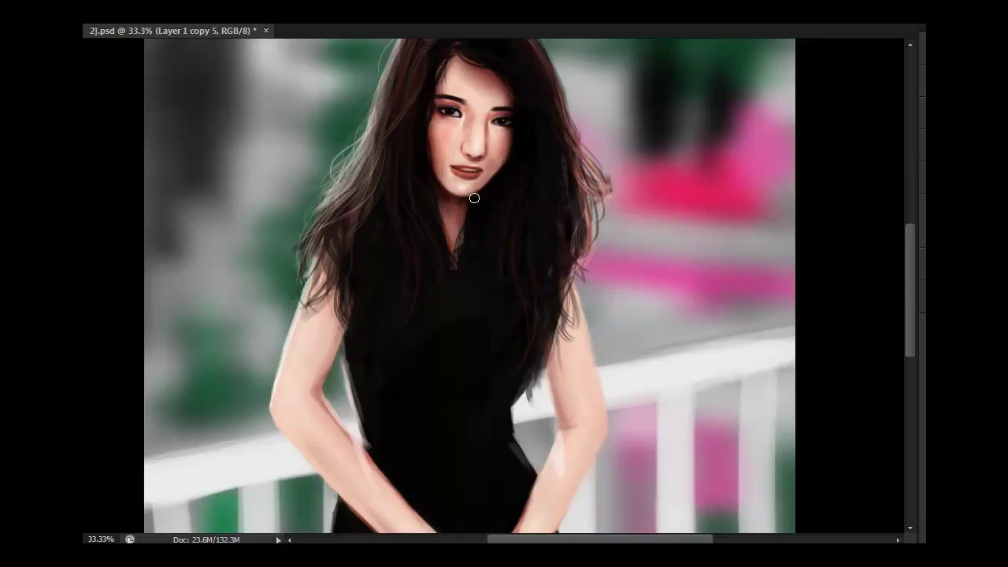
- Flip the canvas back horizontally and zoom out to show the full figure
key("ctrl+plus")
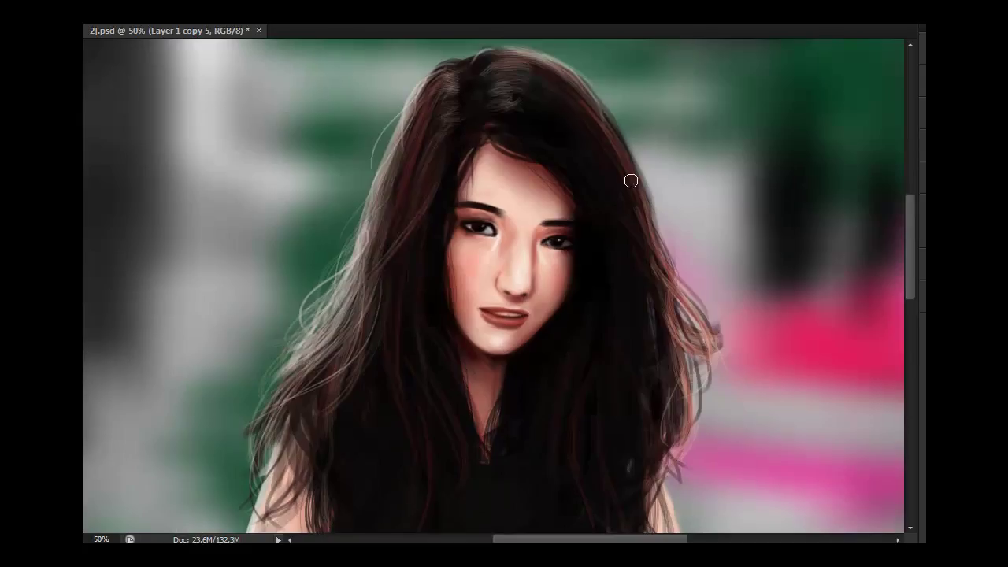
left_click(247, 24)
left_click(247, 25)
key("ctrl+plus")
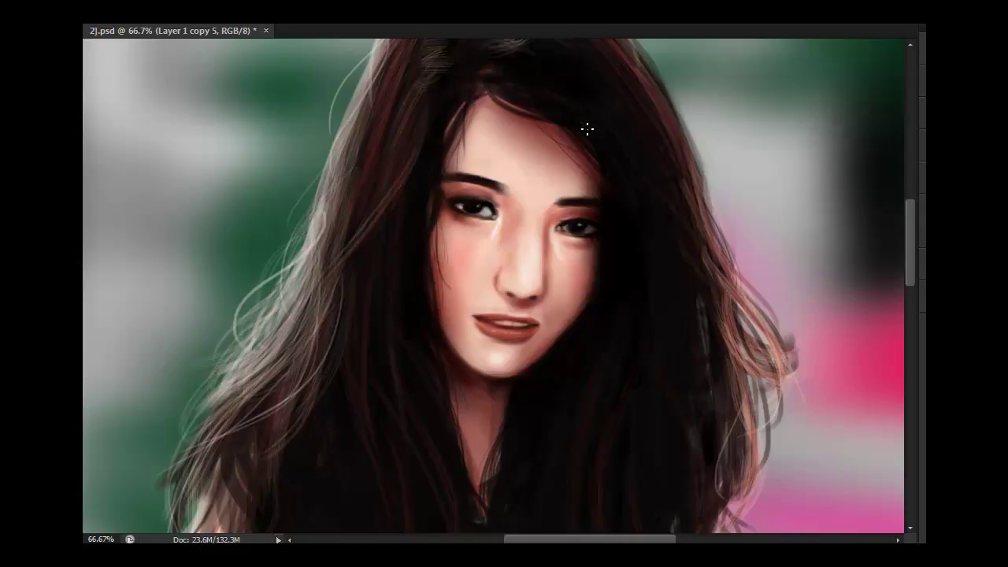
key("ctrl+minus")
key("alt+i")
key("g")
key("h")
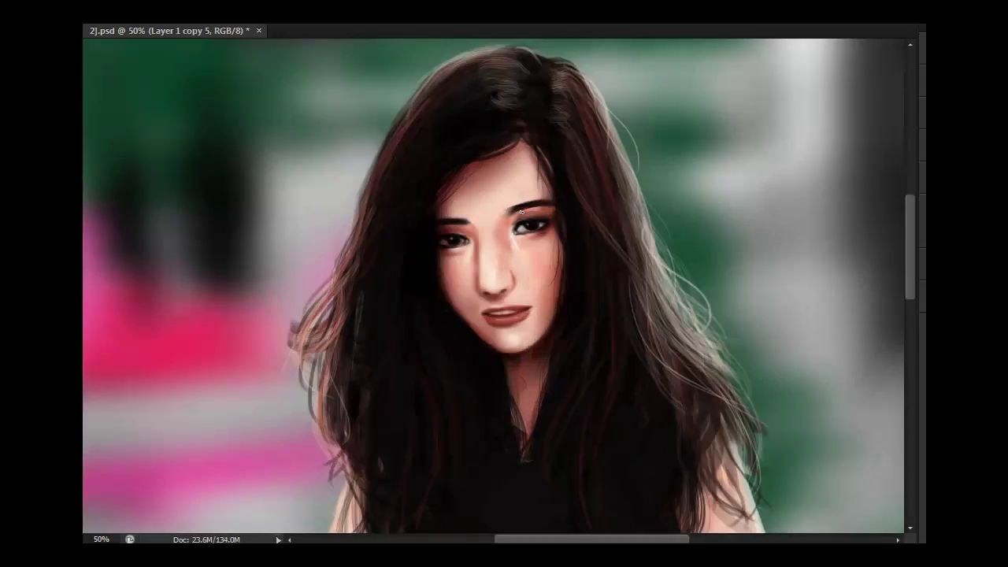
key("ctrl+plus")
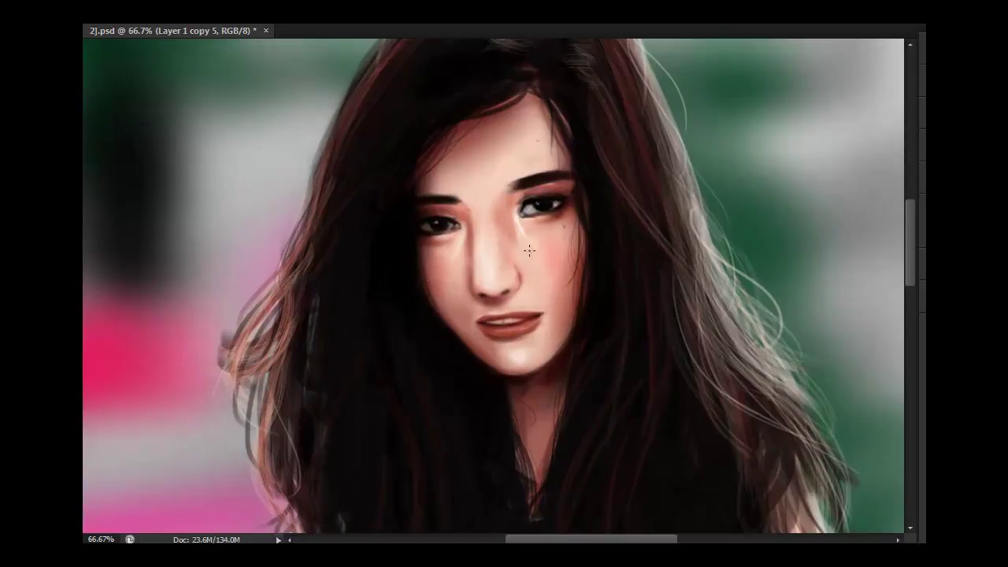
key("ctrl+minus")
key("ctrl+minus")
key("ctrl+minus")
left_click_drag(908, 220, 906, 269)
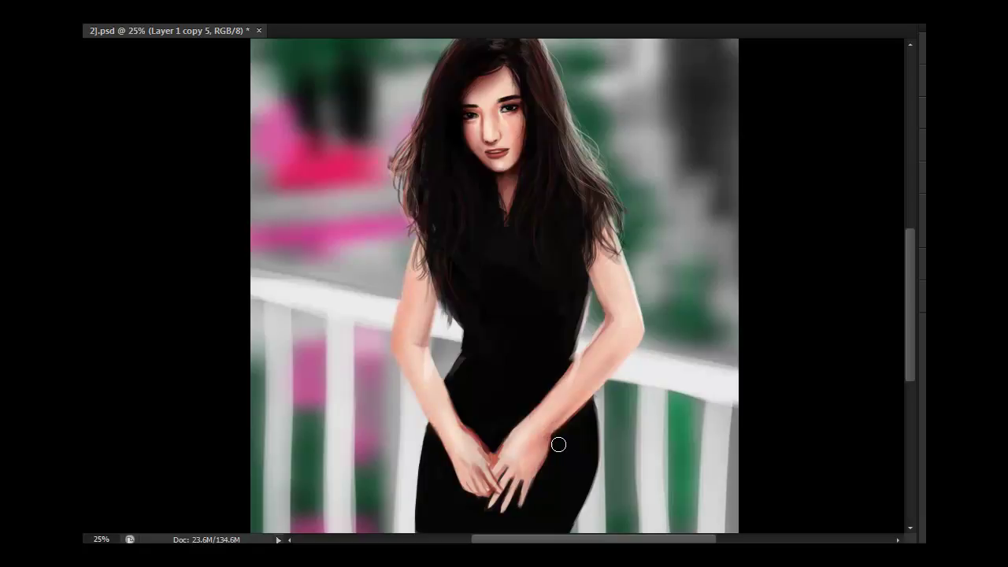
- Switch between Layer 3 and Layer 1 copy 6 and review the nearly finished painting
left_click_drag(514, 498, 509, 459)
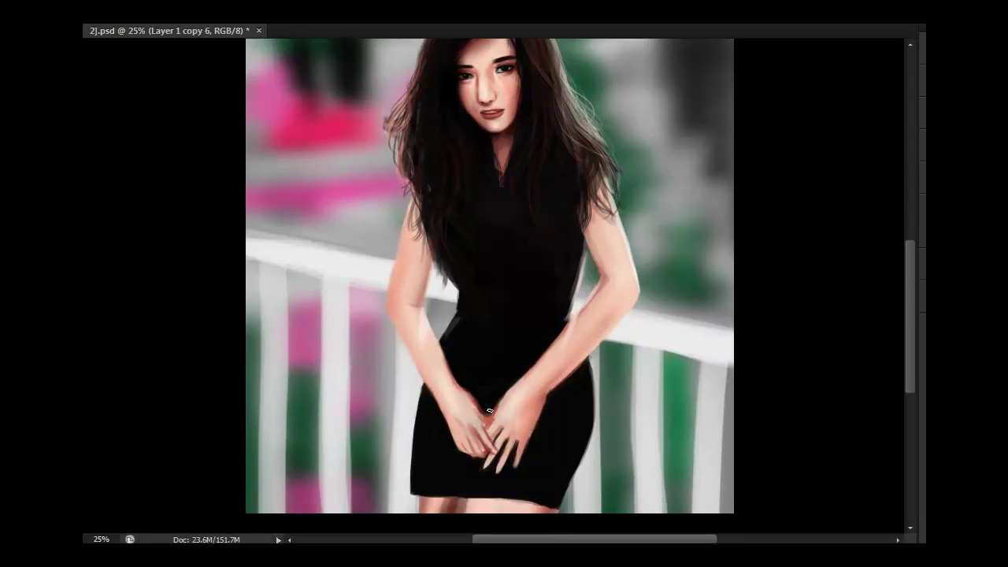
left_click_drag(480, 400, 476, 498)
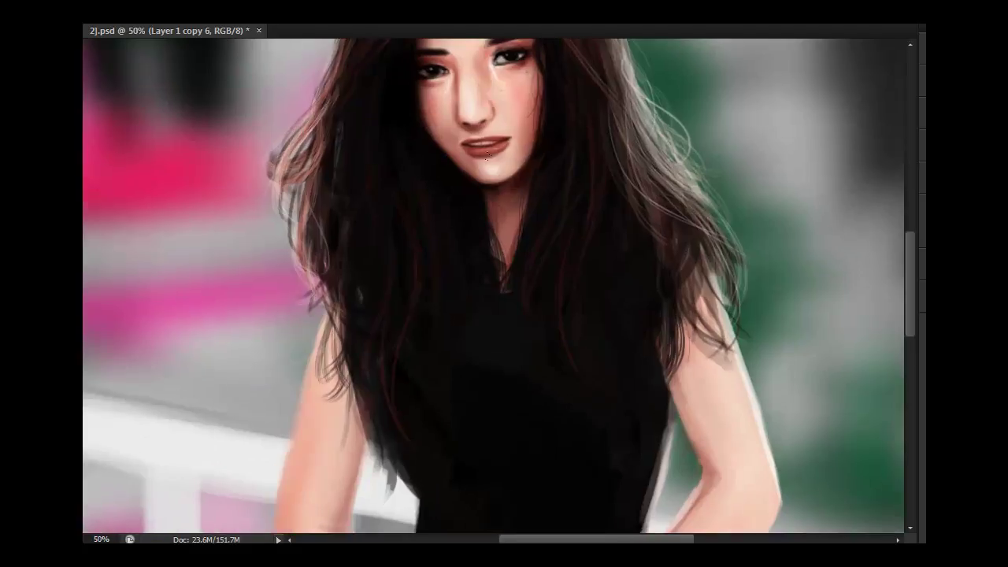
key("ctrl+plus")
left_click(488, 169, "ctrl")
left_click(685, 100, "ctrl")
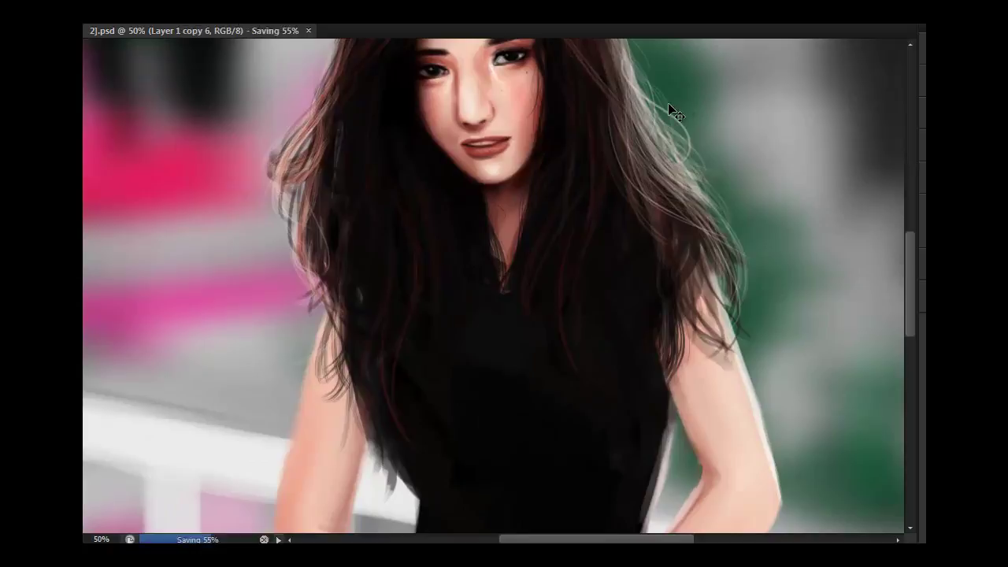
key("ctrl+minus")
scroll(480, 83, "up", 1)
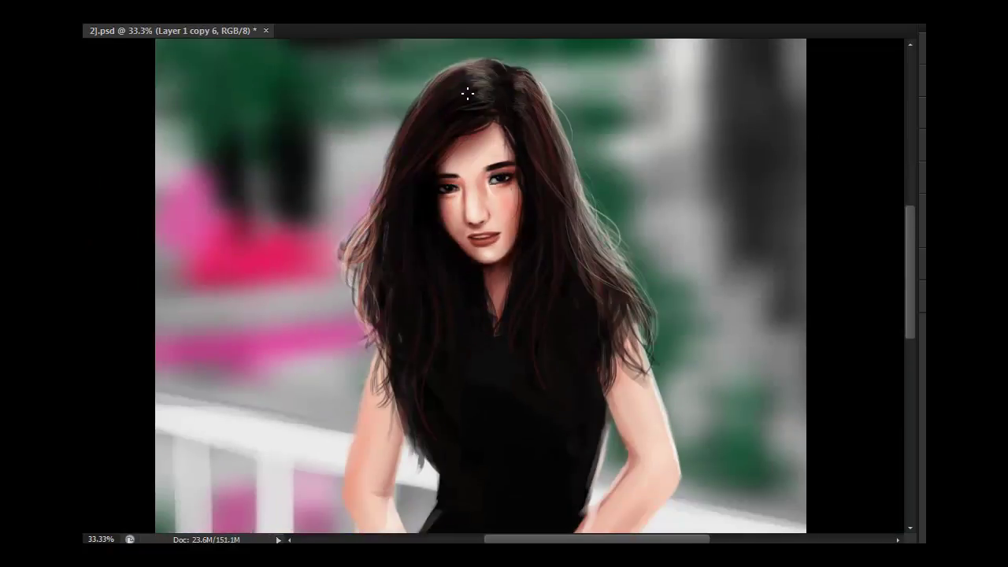
scroll(575, 216, "down", 1)
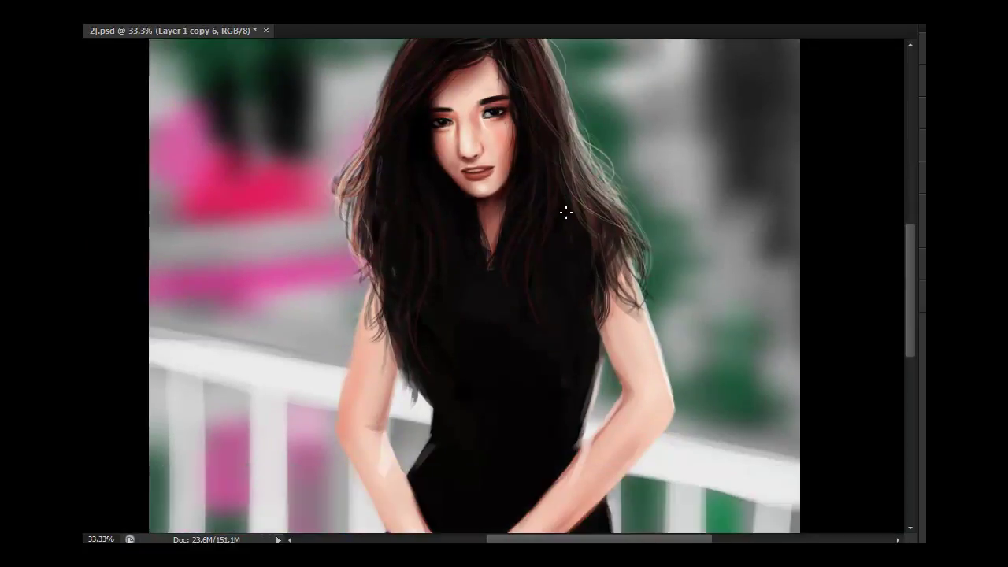
- Brush a faint, soft lace texture across the dress's upper chest on Layer 3
key("ctrl+minus")
left_click(468, 225, "ctrl")
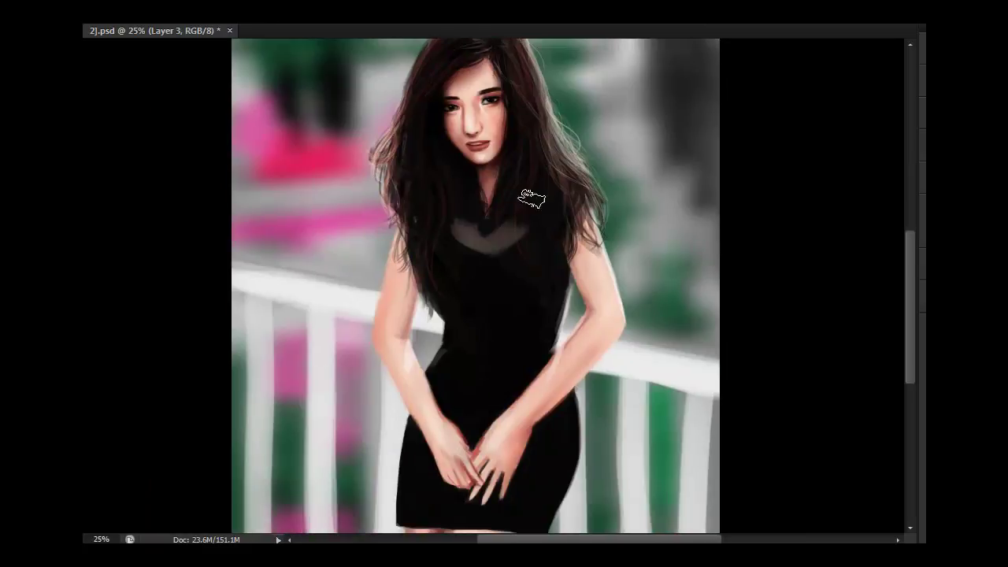
left_click_drag(504, 235, 464, 238)
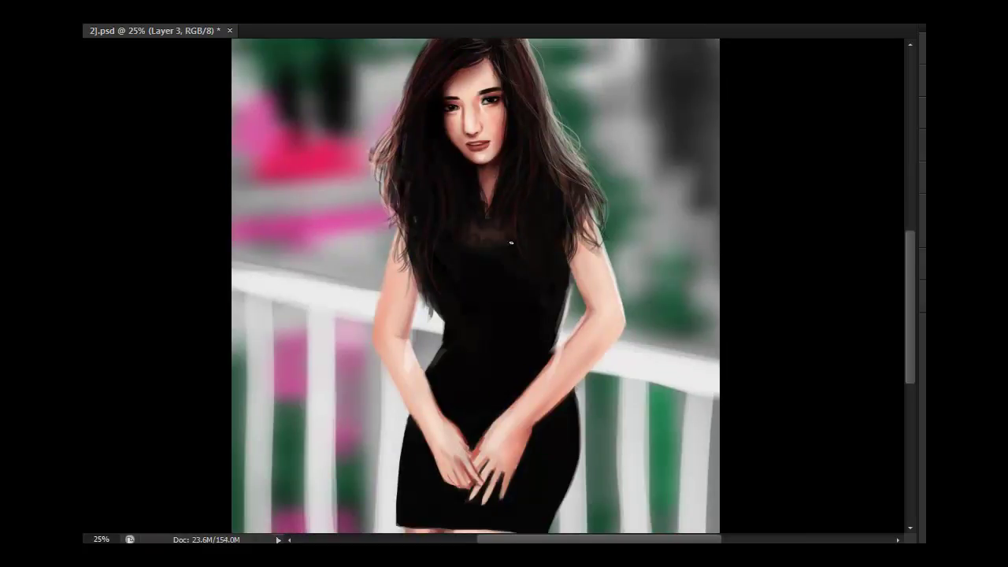
left_click_drag(487, 228, 475, 228)
- Save the painting as .psd and check the lace up close before viewing the whole canvas
key("ctrl+s")
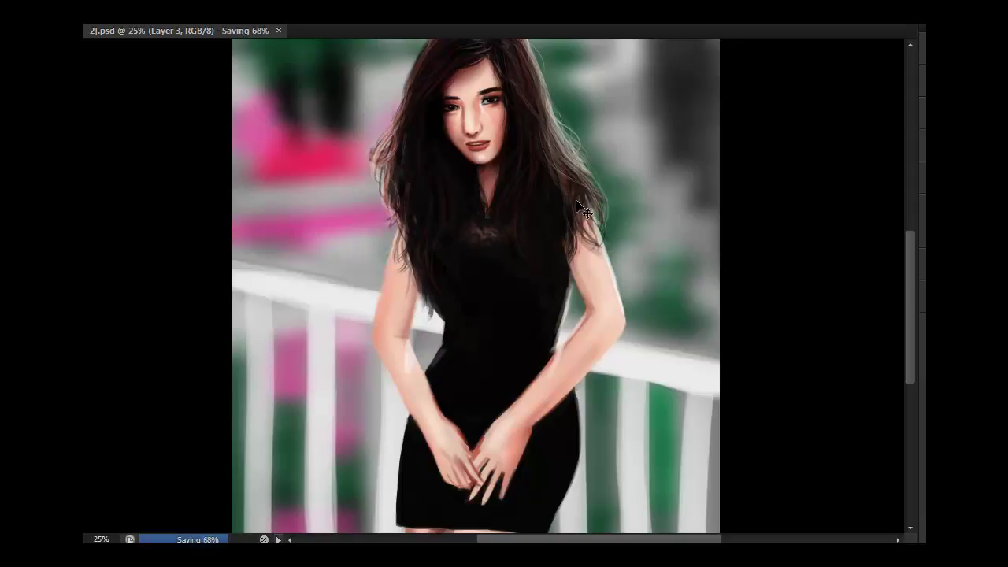
key("ctrl+plus")
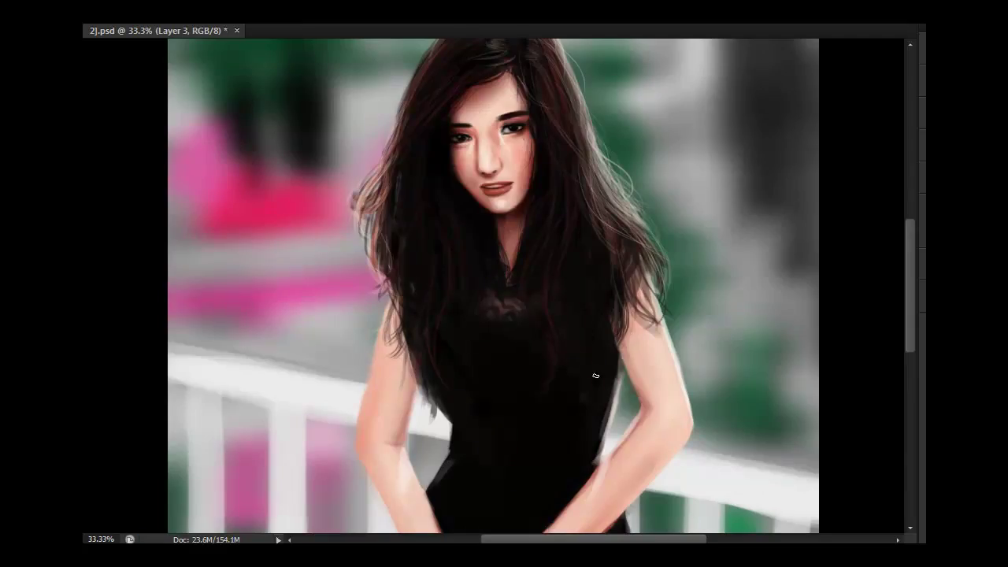
key("ctrl+minus")
key("ctrl+minus")
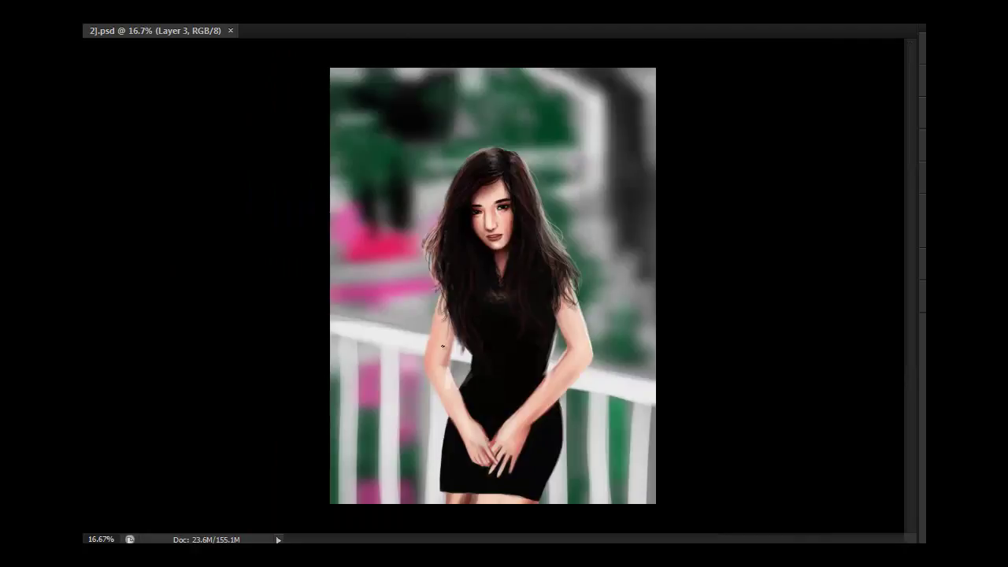
- Merge Layer 3 down into Layer 1 copy 6, then review the whole portrait and face
key("ctrl+e")
scroll(489, 465, "up", 1)
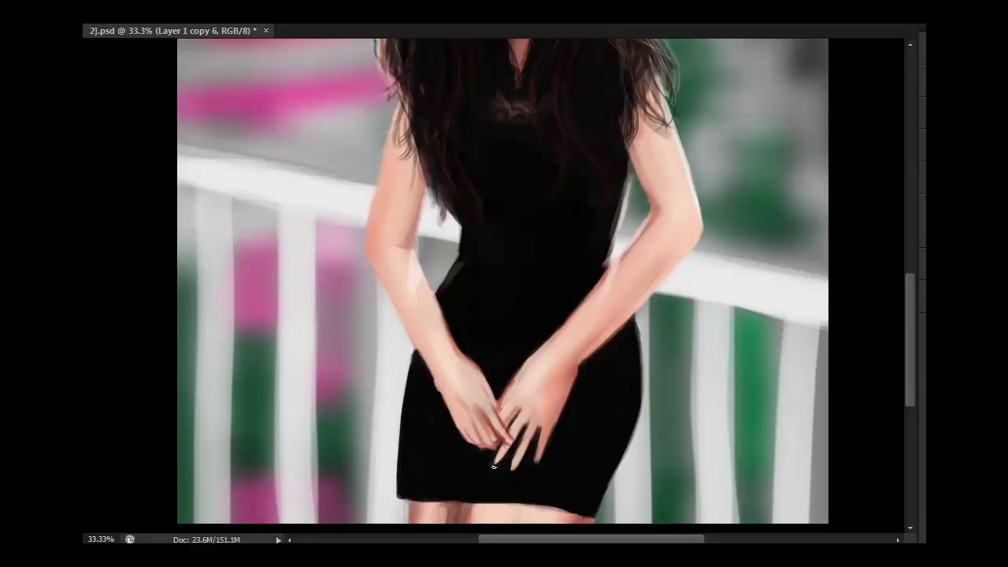
scroll(558, 362, "up", 3)
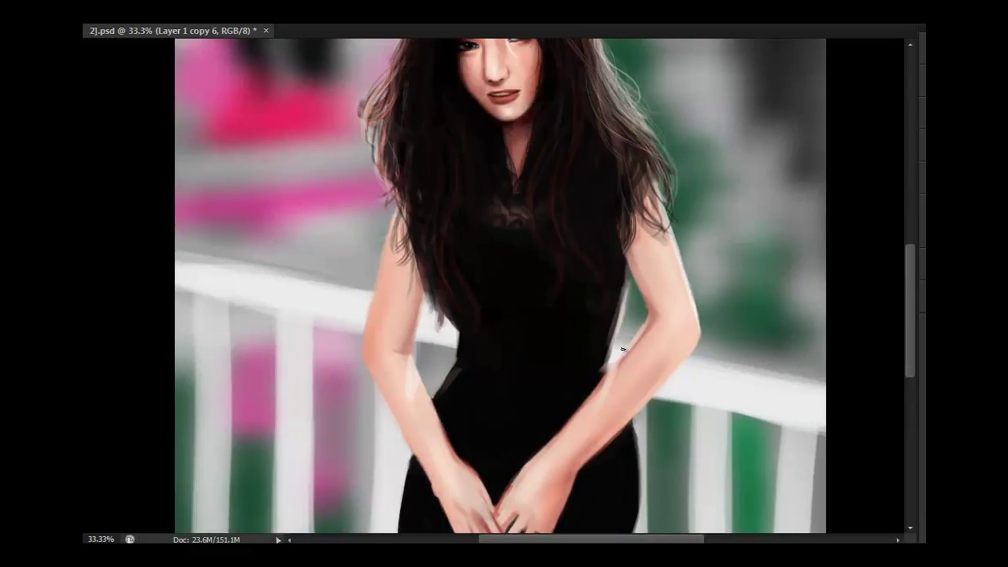
key("ctrl+minus")
key("ctrl+minus")
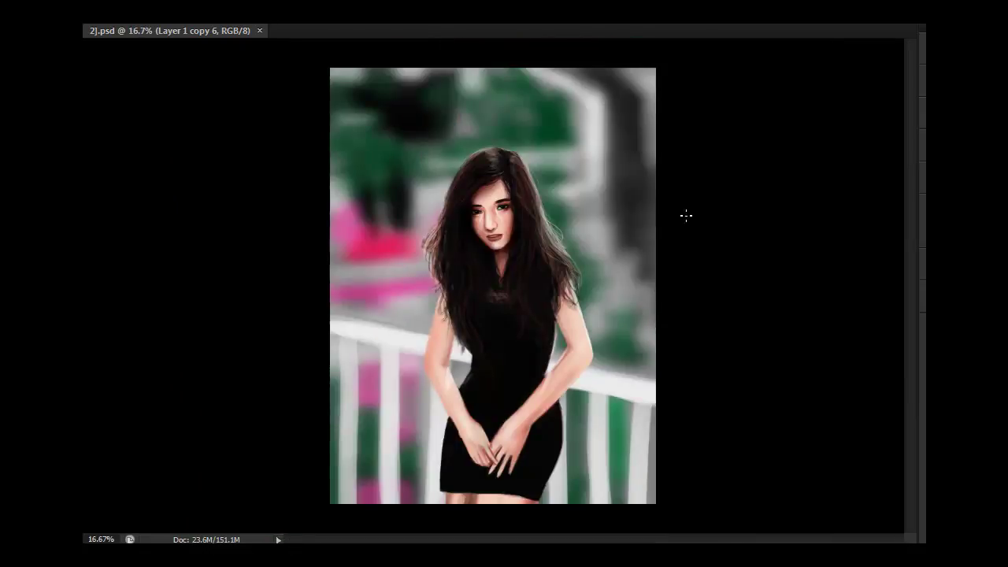
key("ctrl+plus")
key("ctrl+plus")
key("ctrl+plus")
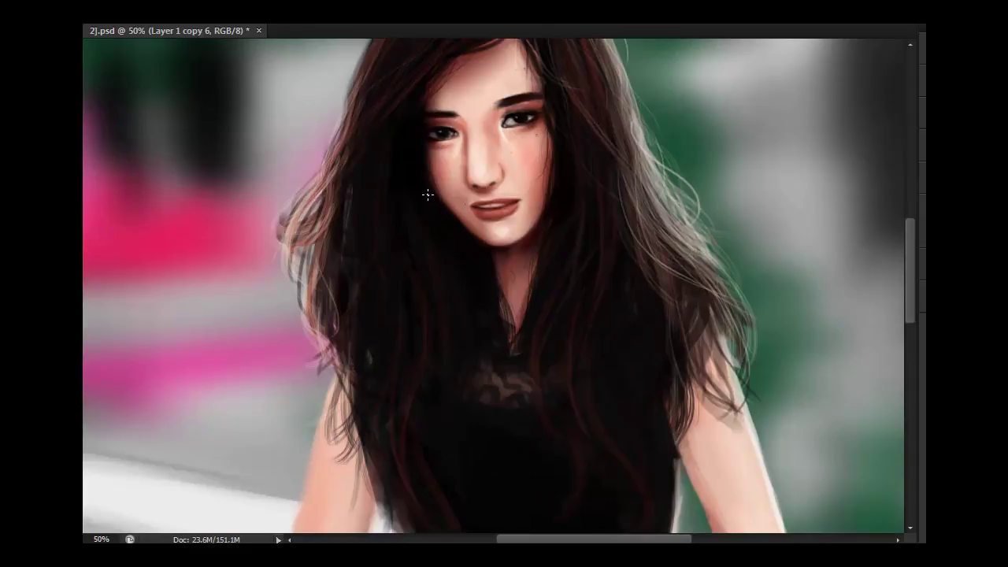
scroll(426, 190, "up", 2)
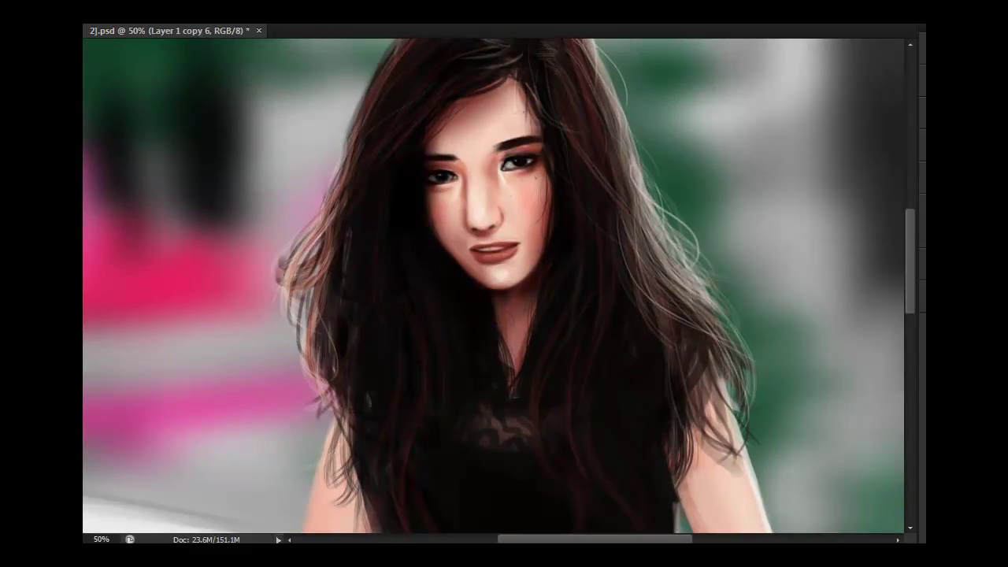